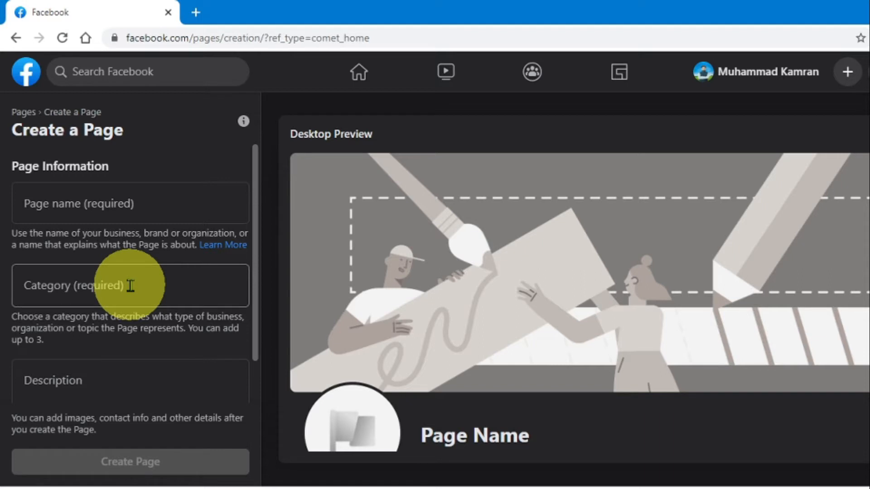
# - Look up the page category suggestions for "busi" and for "comp"
pyautogui.click(130, 285)
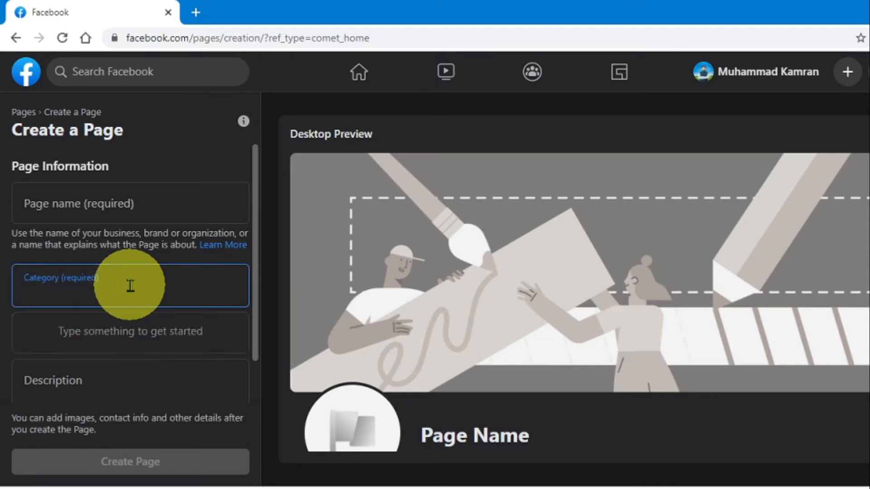
pyautogui.write('bus')
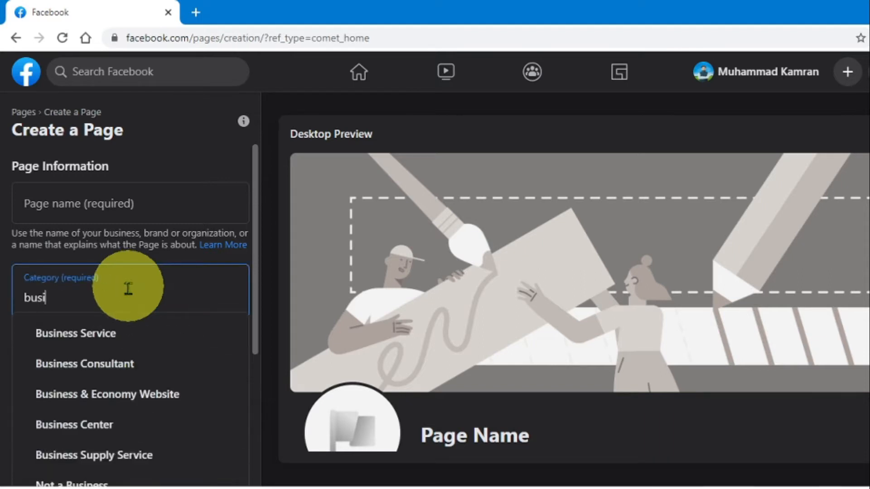
pyautogui.write('i')
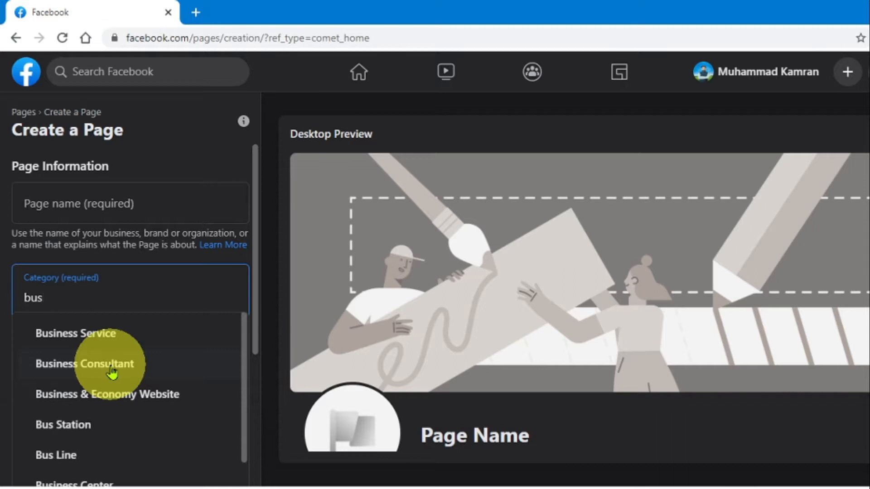
pyautogui.press('BackSpace')
pyautogui.press('BackSpace')
pyautogui.press('BackSpace')
pyautogui.press('BackSpace')
pyautogui.write('comp')
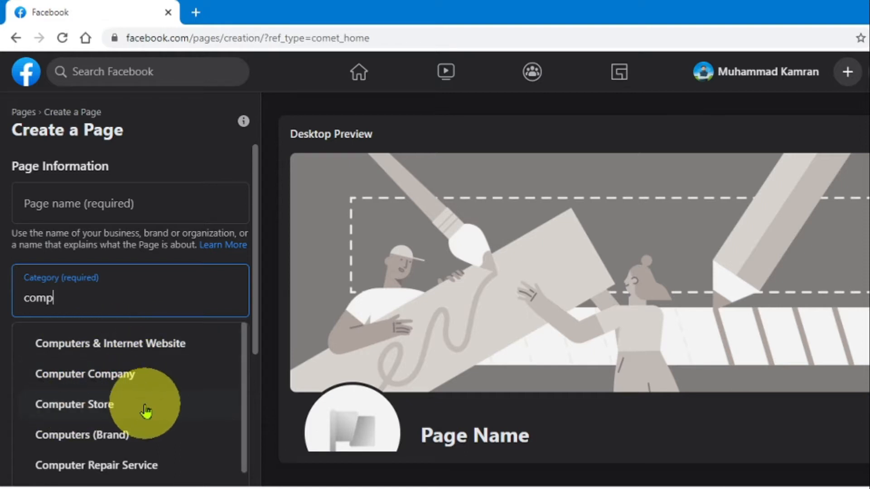
pyautogui.click(124, 436)
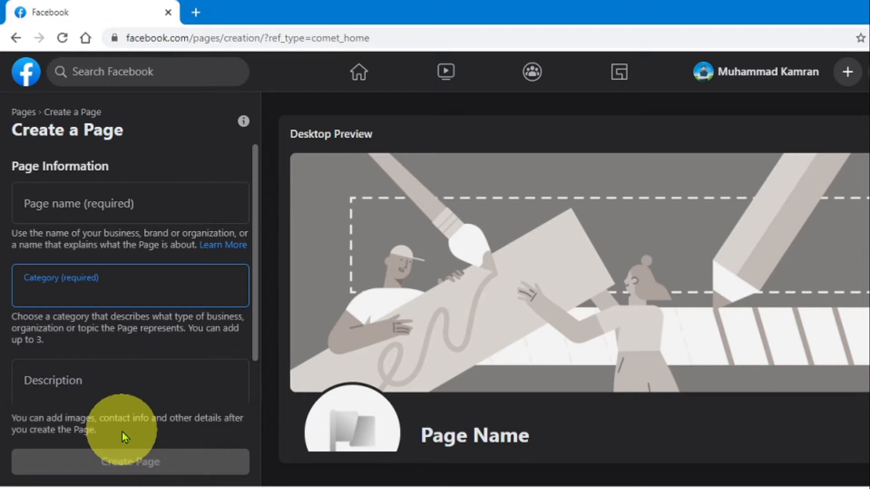
# - Look up the page category suggestions for "uni" and for "prod", clearing the category entry after each
pyautogui.write('uni')
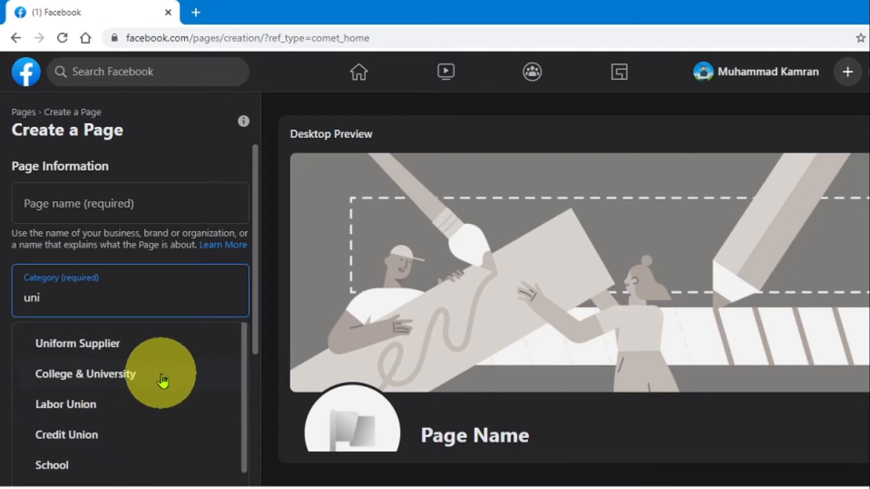
pyautogui.press('BackSpace')
pyautogui.press('BackSpace')
pyautogui.press('BackSpace')
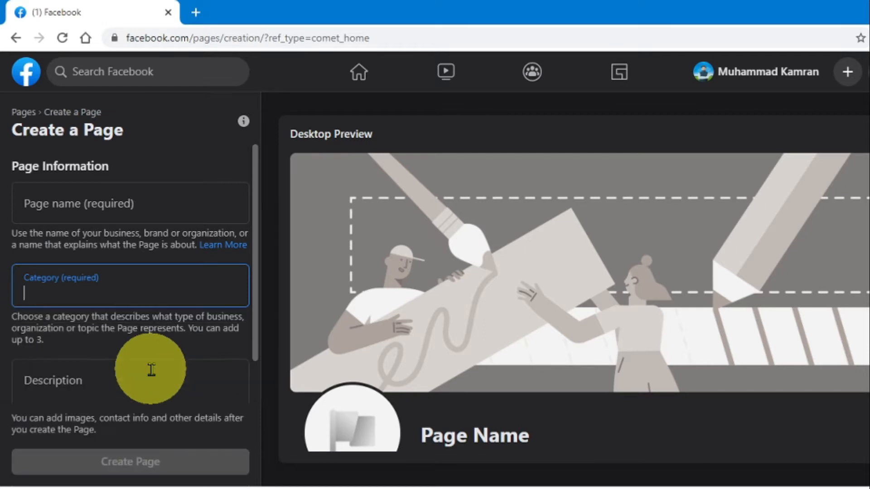
pyautogui.write('prod')
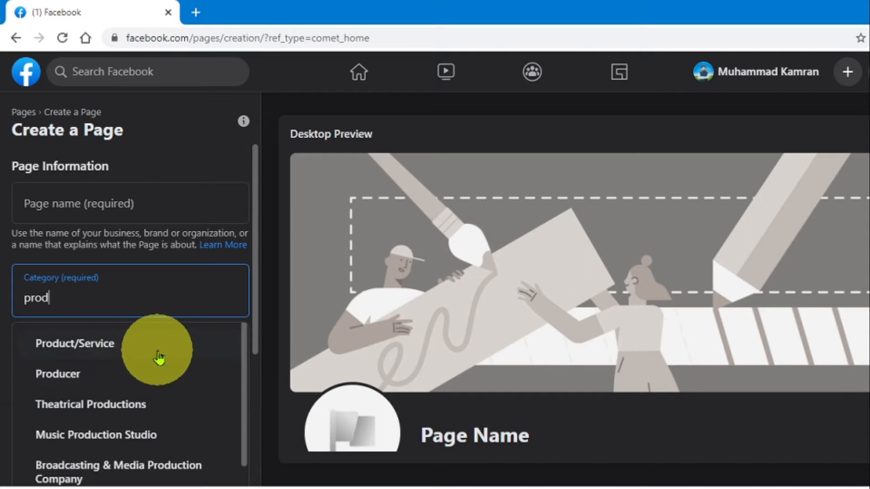
pyautogui.press('BackSpace')
pyautogui.press('BackSpace')
pyautogui.press('BackSpace')
pyautogui.press('BackSpace')
# - Look up the page category suggestions for "artis" and for "publi", clearing the category entry after each
pyautogui.write('ar')
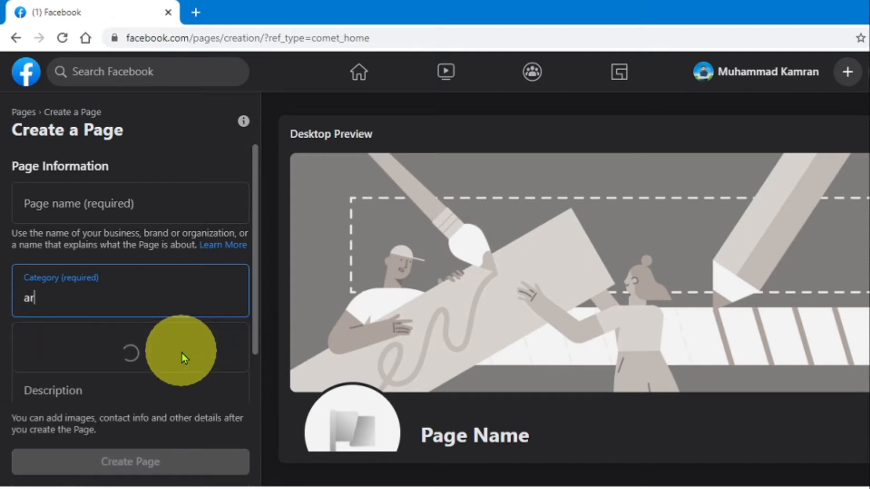
pyautogui.write('tis')
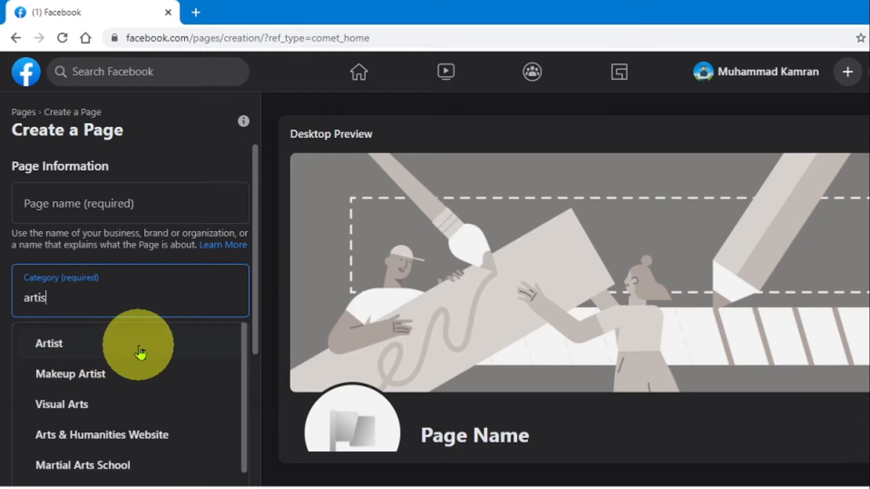
pyautogui.press('BackSpace')
pyautogui.press('BackSpace')
pyautogui.press('BackSpace')
pyautogui.press('BackSpace')
pyautogui.press('BackSpace')
pyautogui.write('p')
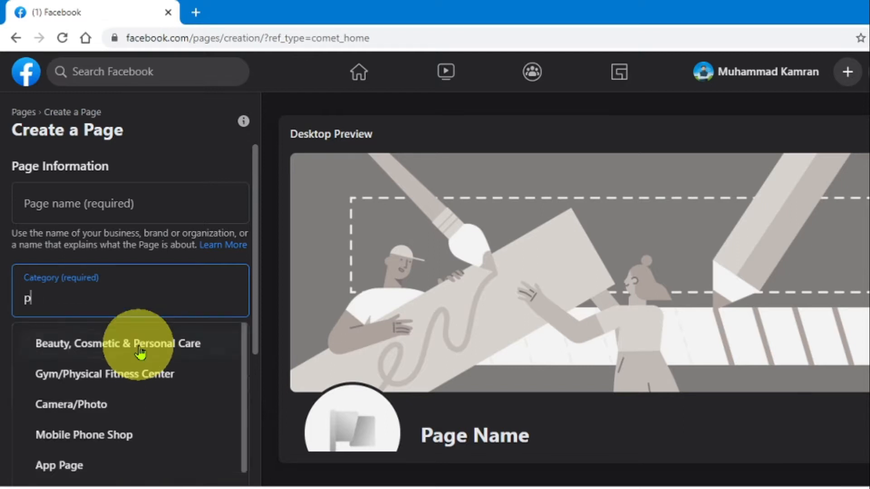
pyautogui.write('ubli')
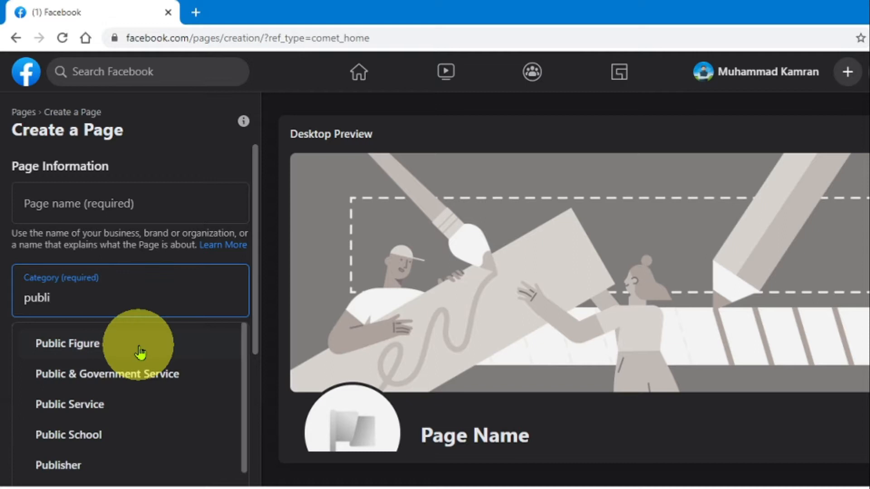
pyautogui.press('BackSpace')
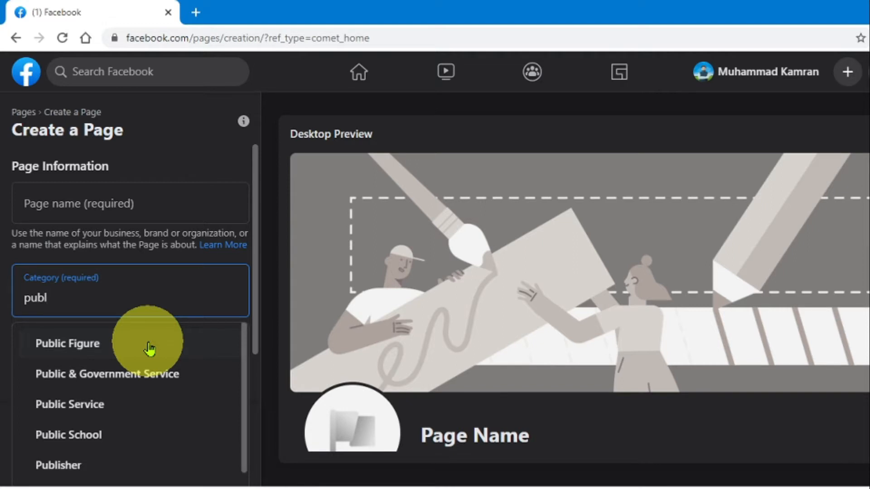
pyautogui.press('BackSpace')
pyautogui.press('BackSpace')
pyautogui.press('BackSpace')
pyautogui.press('BackSpace')
# - Look up the page category suggestions for "enter" and for "comm"
pyautogui.write('enter')
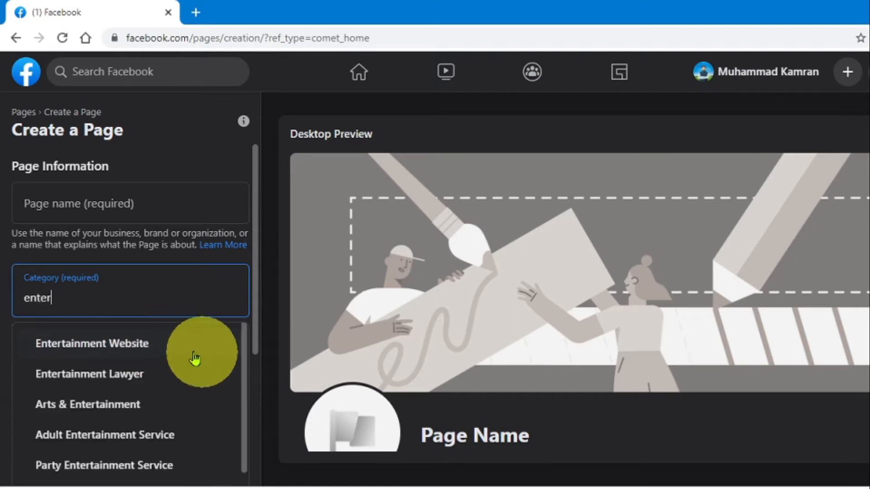
pyautogui.press('BackSpace')
pyautogui.press('BackSpace')
pyautogui.press('BackSpace')
pyautogui.press('BackSpace')
pyautogui.press('BackSpace')
pyautogui.write('comm')
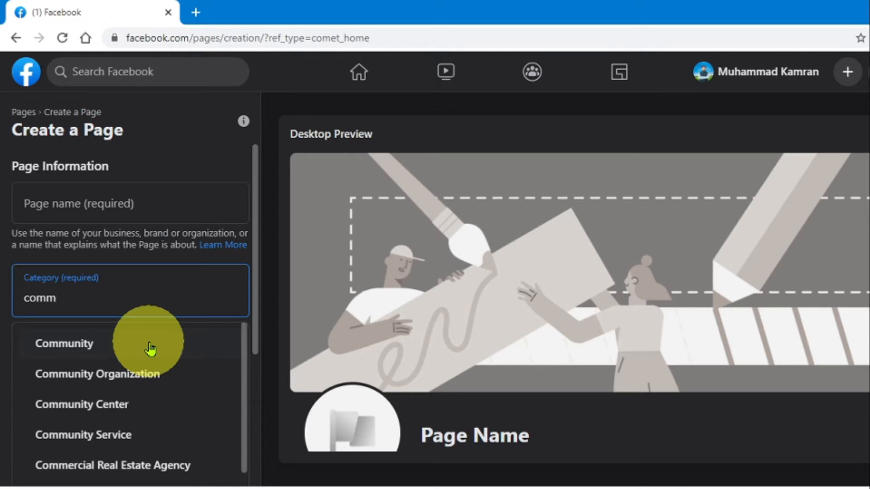
# - Name the page "Shop with Khan" and set its category to Clothing (Brand)
pyautogui.click(68, 203)
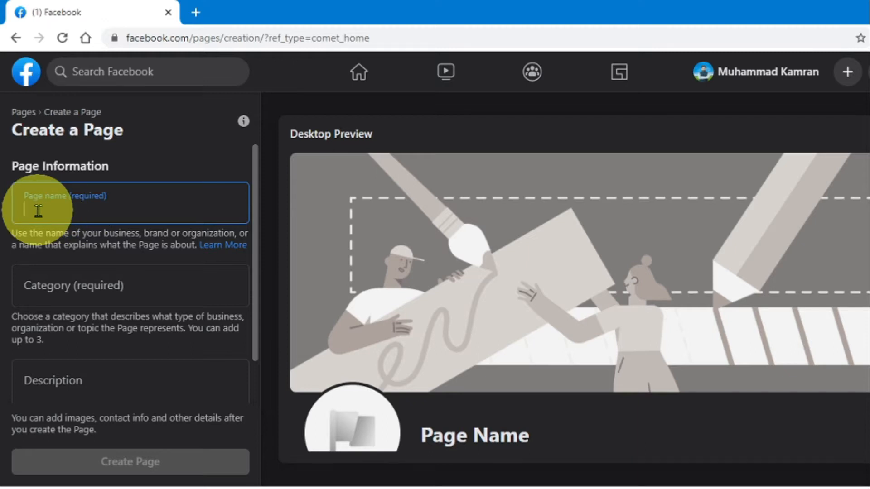
pyautogui.write('Shop with Khan')
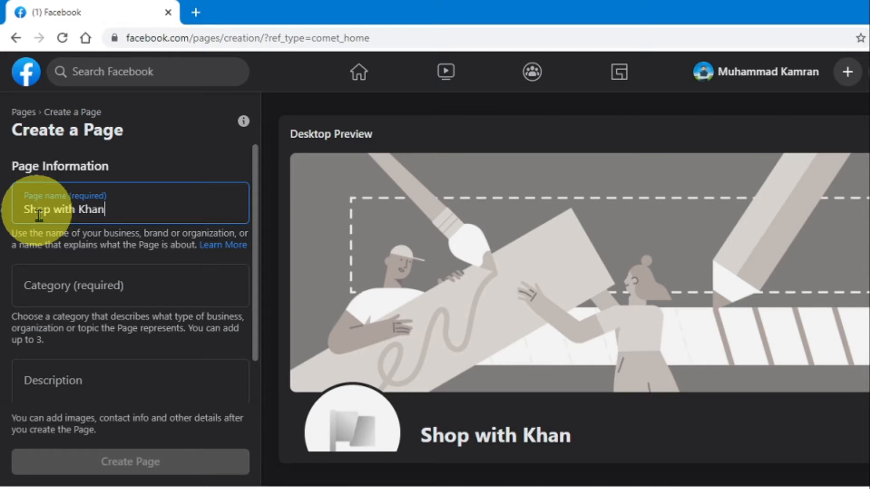
pyautogui.click(96, 287)
pyautogui.write('Clothing')
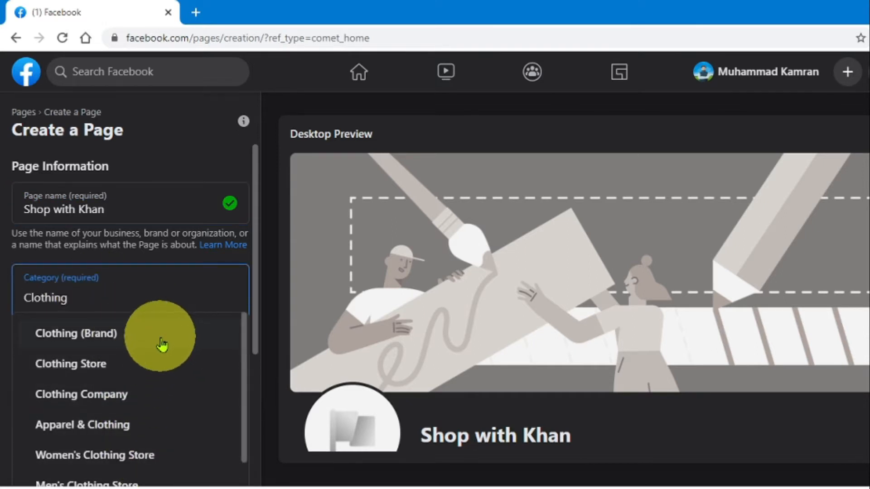
pyautogui.click(120, 334)
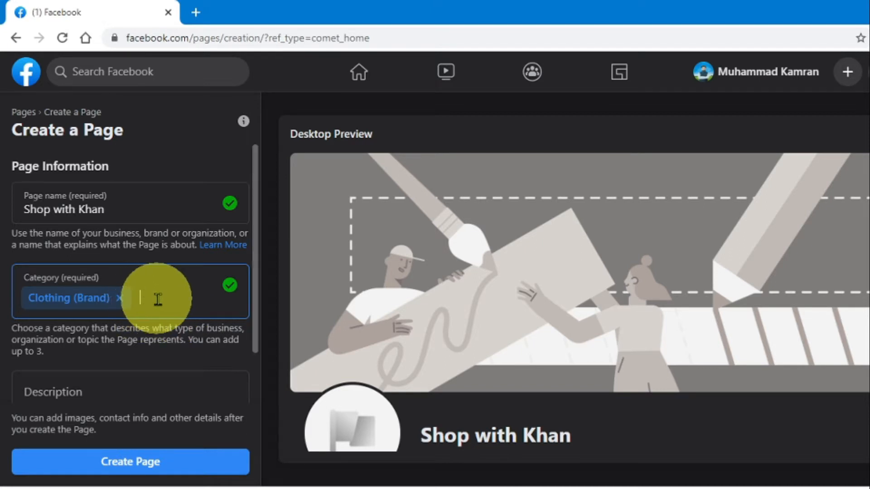
# - Enter "Clothing" as the page description and create the page
pyautogui.scroll(-1, 152, 301)
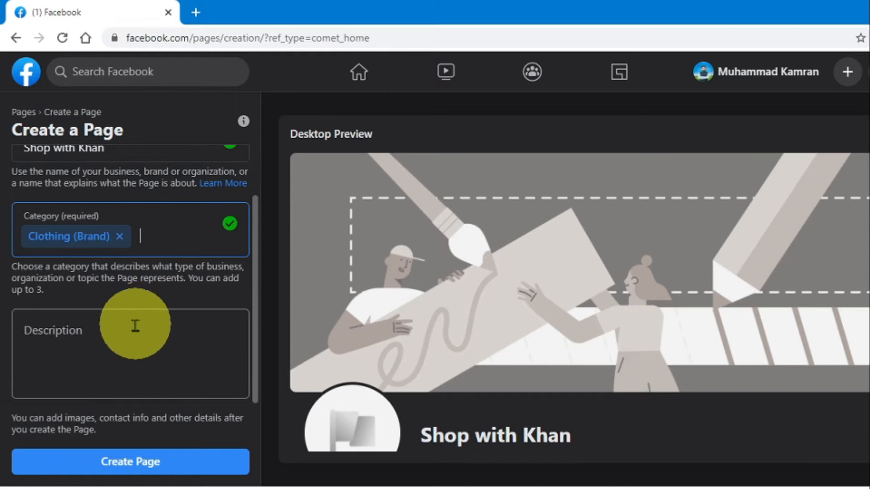
pyautogui.click(58, 339)
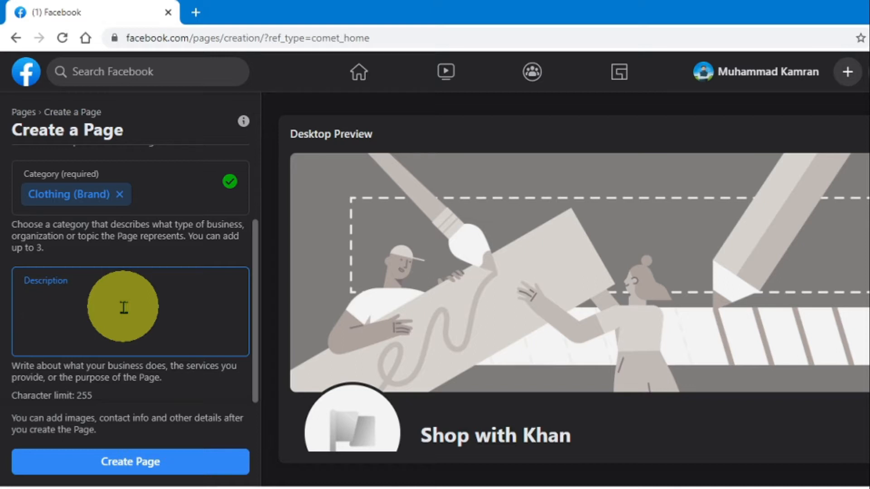
pyautogui.write('Clothing')
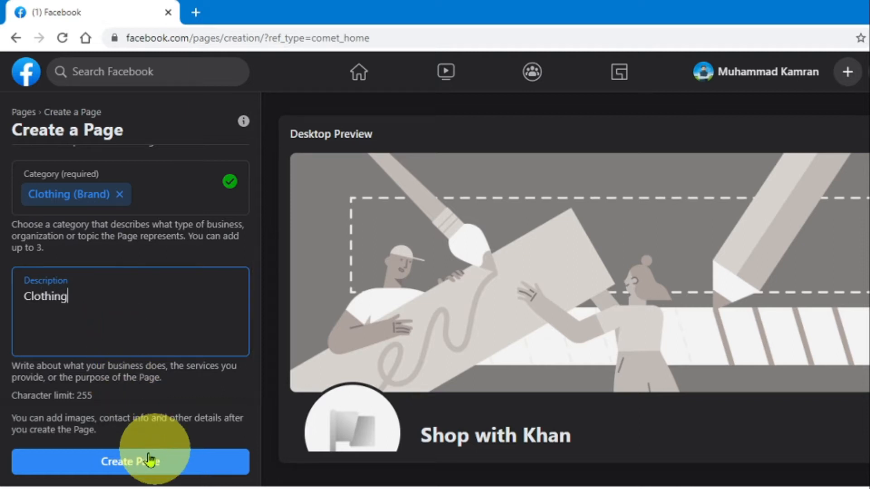
pyautogui.click(170, 467)
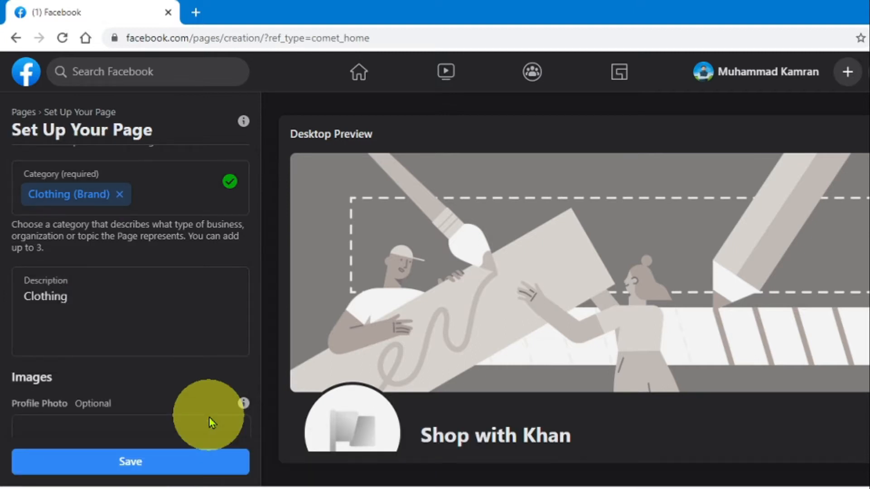
# - Add the "channel photo" image from the desktop's Facebook Page folder as the page's profile picture
pyautogui.scroll(-5, 209, 417)
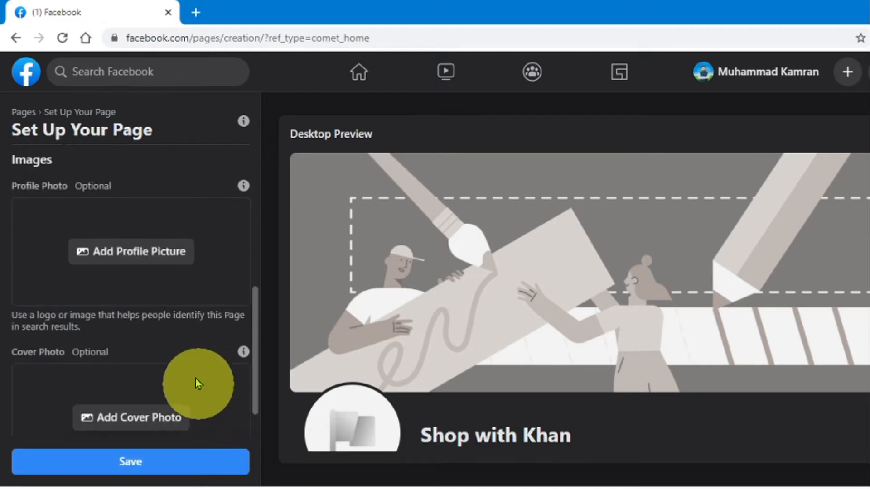
pyautogui.click(134, 257)
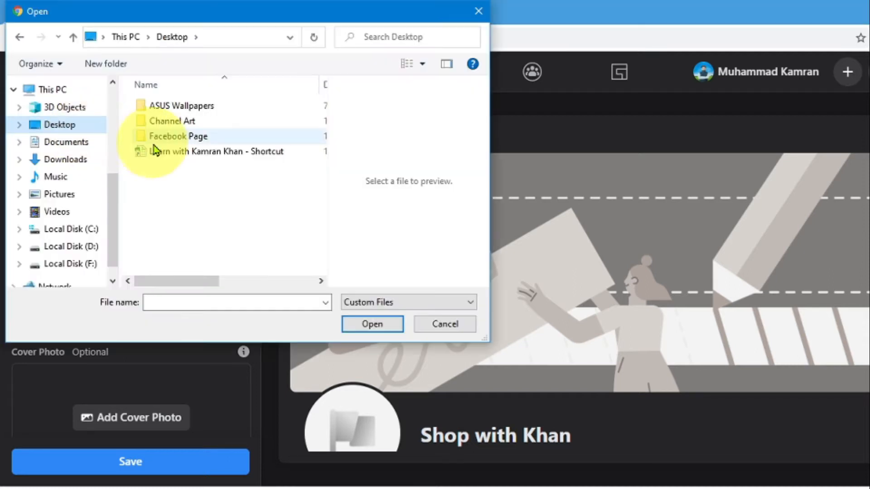
pyautogui.doubleClick(159, 141)
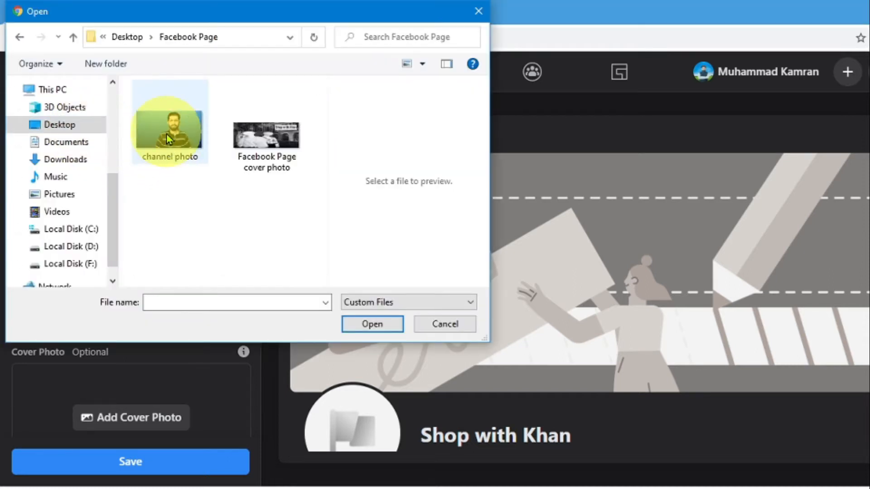
pyautogui.click(186, 144)
pyautogui.click(372, 324)
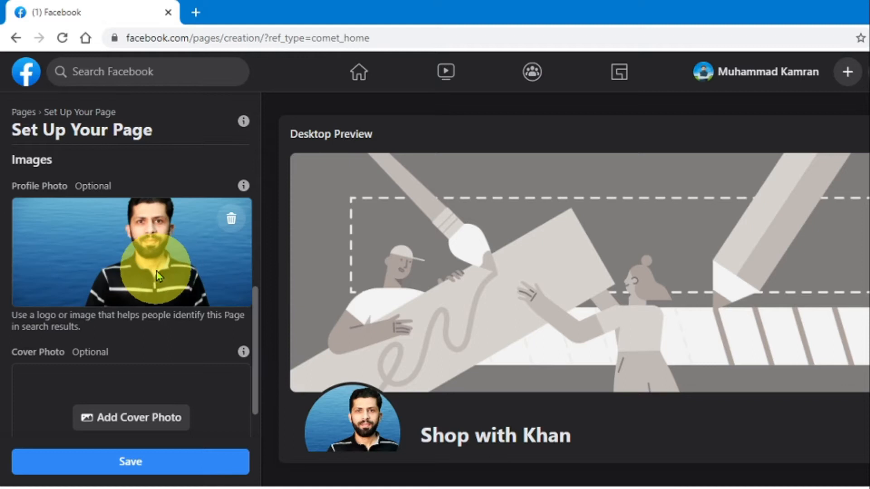
# - Add the "Facebook Page cover photo" image as the page's cover photo and save the page setup
pyautogui.scroll(-1, 158, 275)
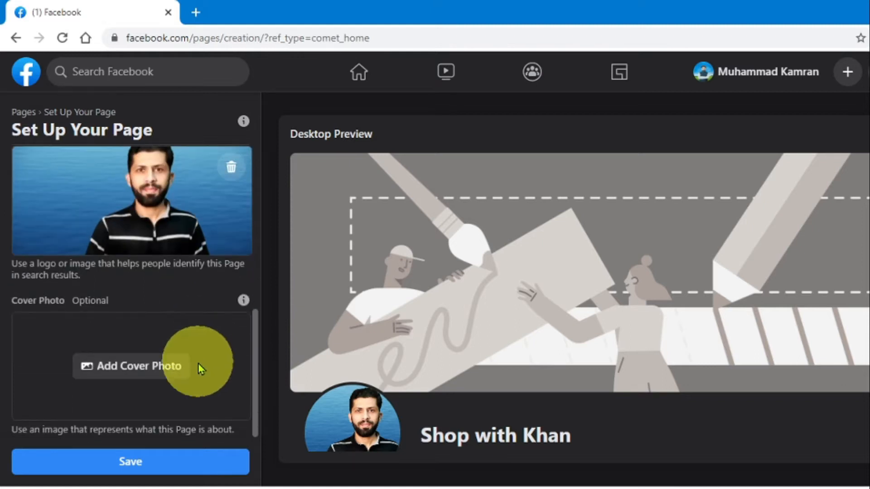
pyautogui.click(148, 369)
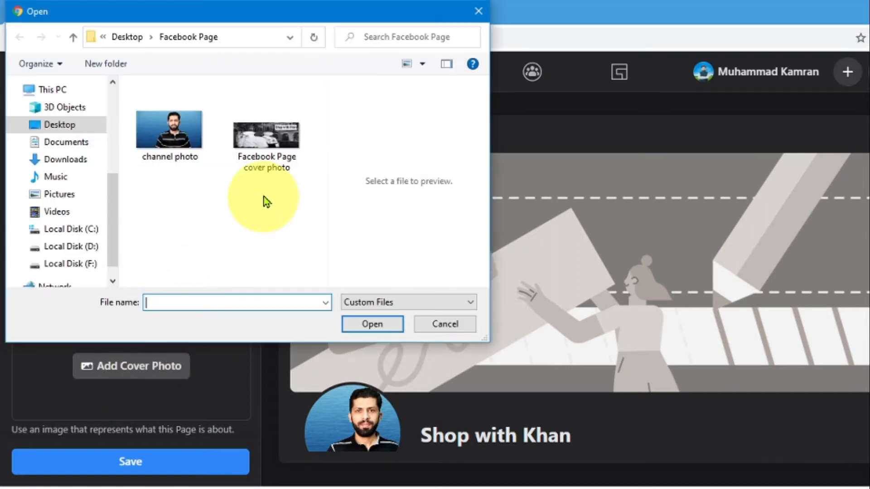
pyautogui.click(275, 143)
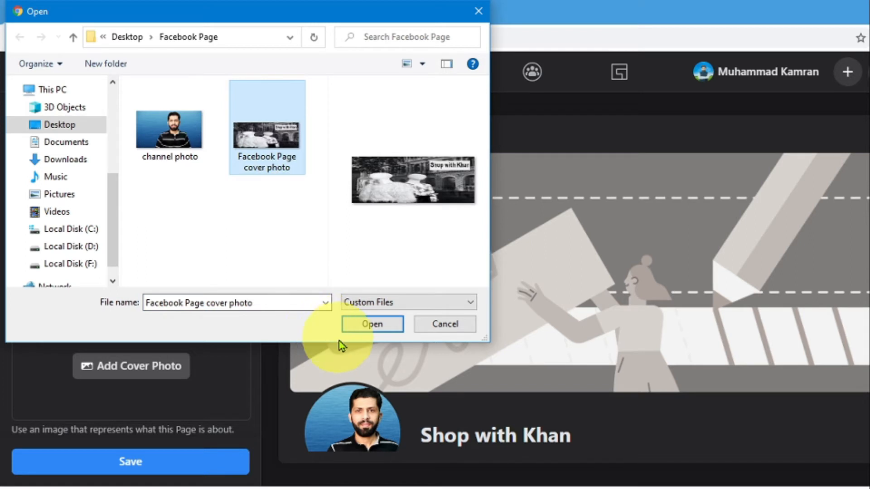
pyautogui.click(367, 329)
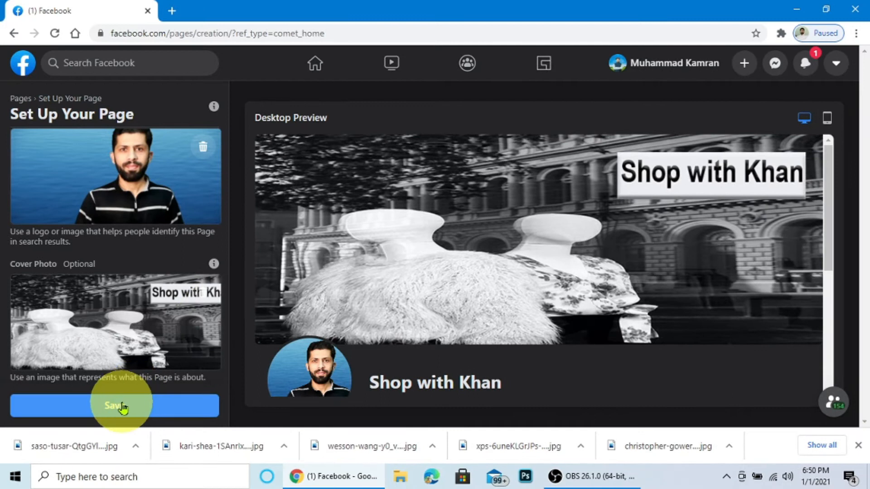
pyautogui.click(119, 412)
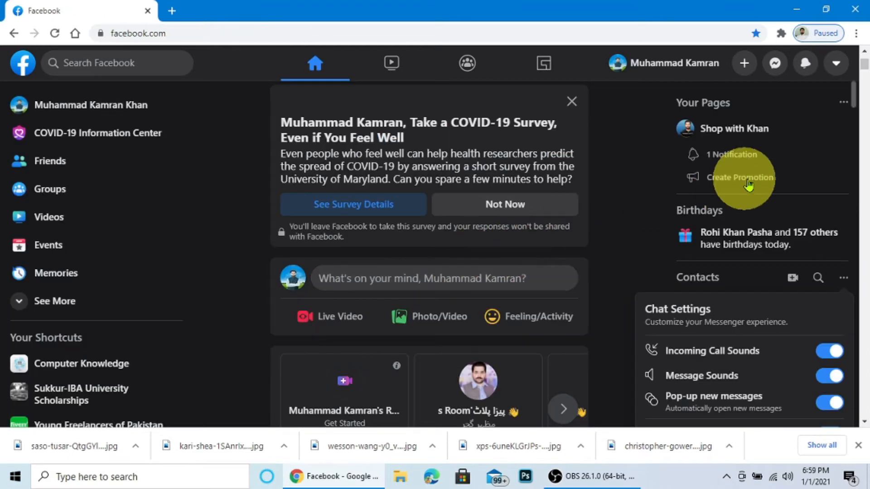
# - Open the Shop with Khan page and create the page username "WinterDressesShop", trying "WinterDresses" first
pyautogui.click(737, 131)
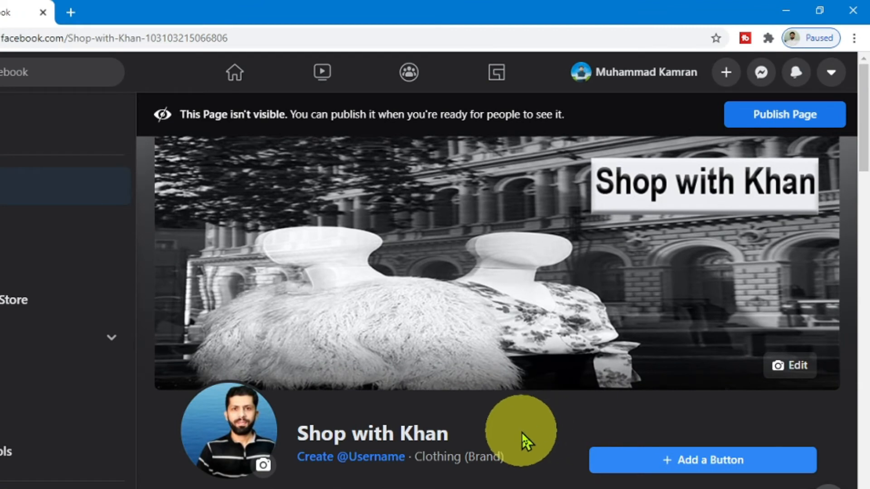
pyautogui.click(371, 458)
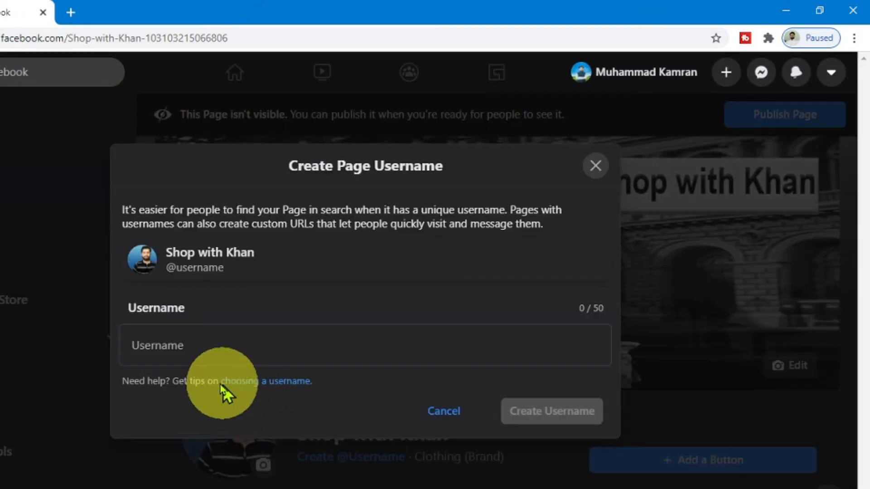
pyautogui.click(159, 349)
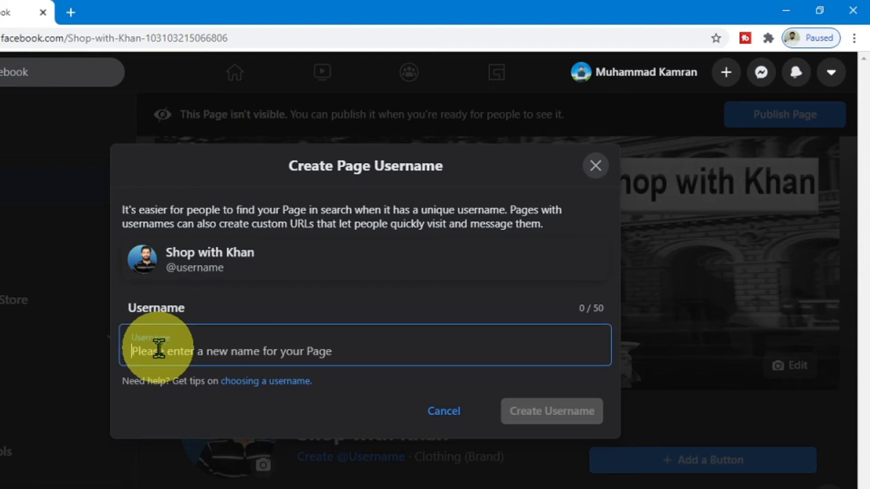
pyautogui.write('WinterDresses')
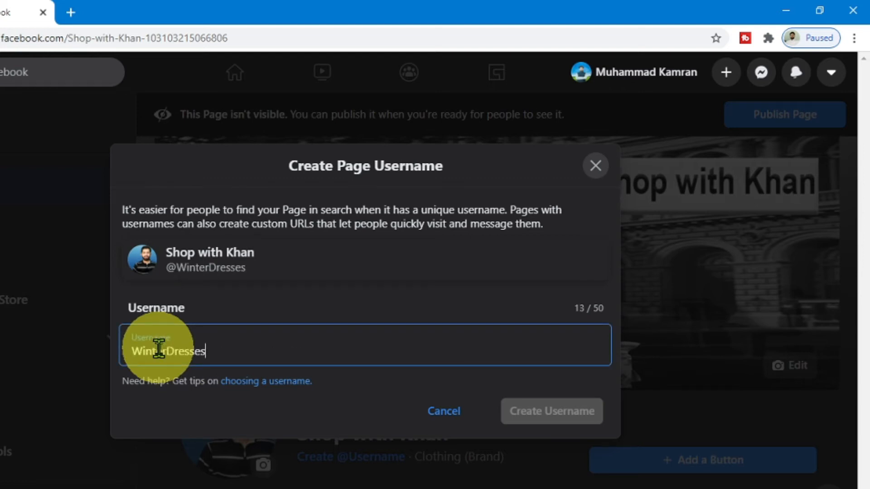
pyautogui.click(347, 399)
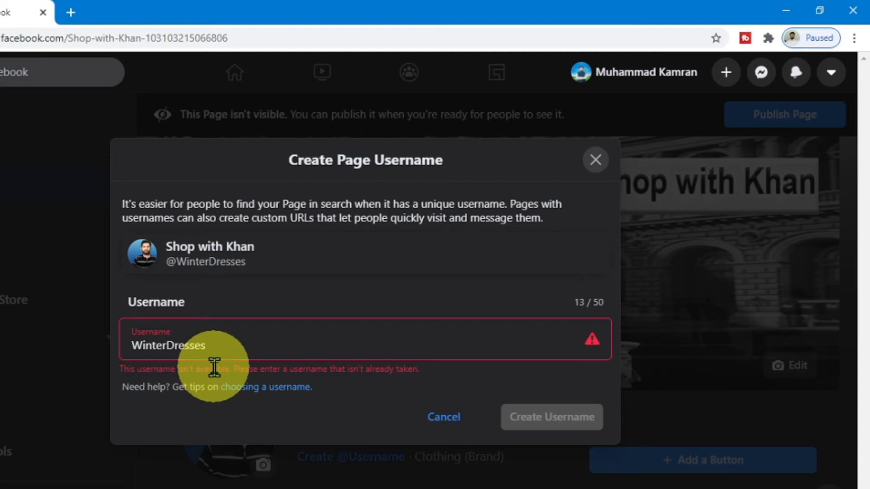
pyautogui.write('Shop')
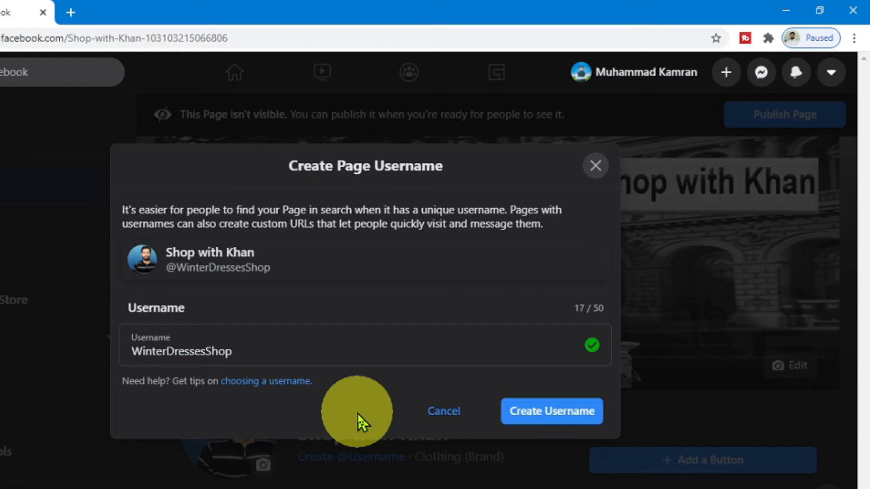
pyautogui.click(555, 415)
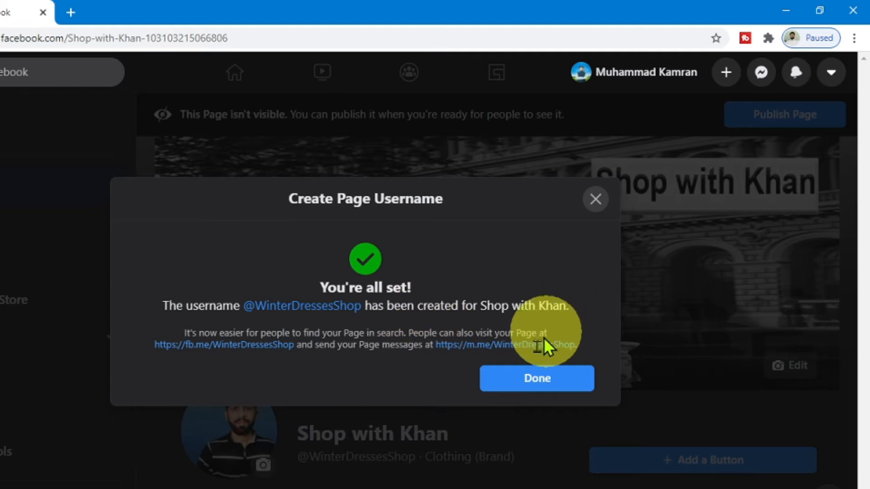
pyautogui.click(533, 381)
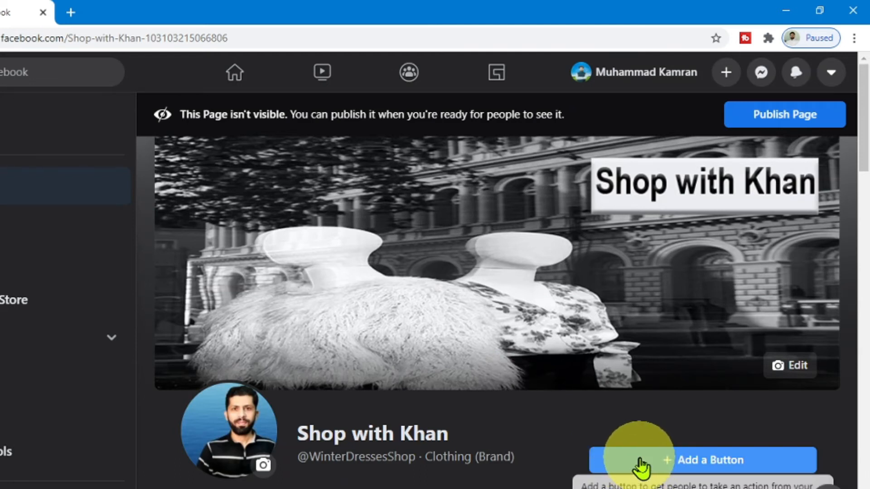
# - Review the available page button actions and add a Follow button to the page
pyautogui.click(667, 461)
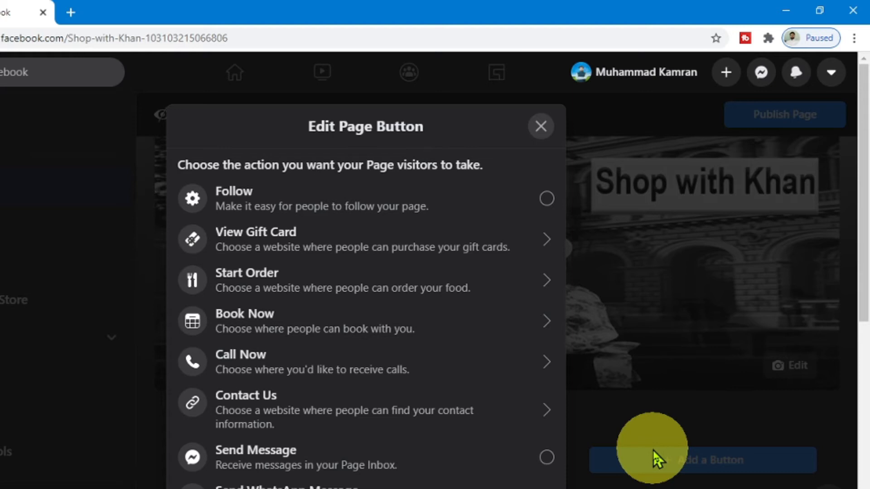
pyautogui.scroll(-8, 458, 326)
pyautogui.scroll(8, 457, 338)
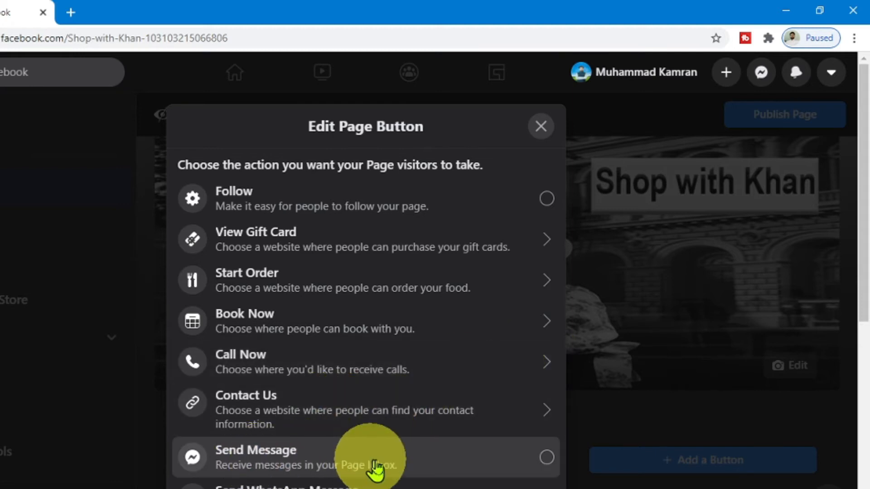
pyautogui.scroll(-4, 403, 394)
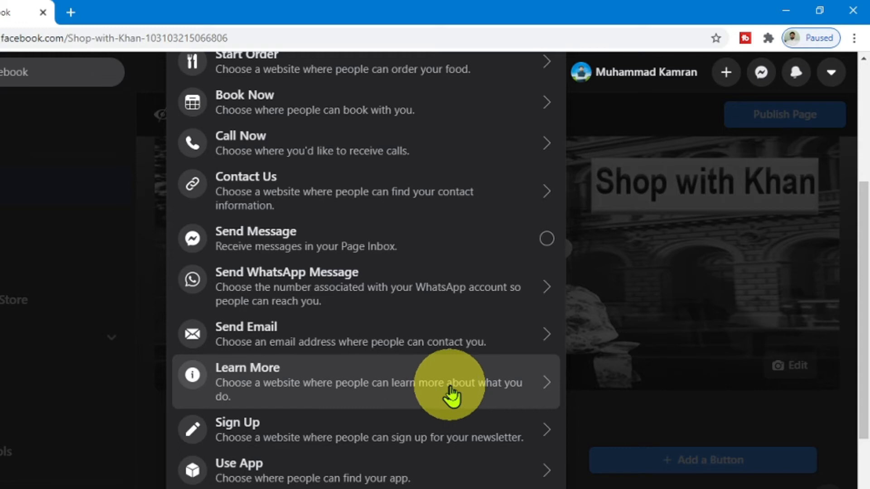
pyautogui.scroll(-2, 450, 396)
pyautogui.scroll(6, 501, 435)
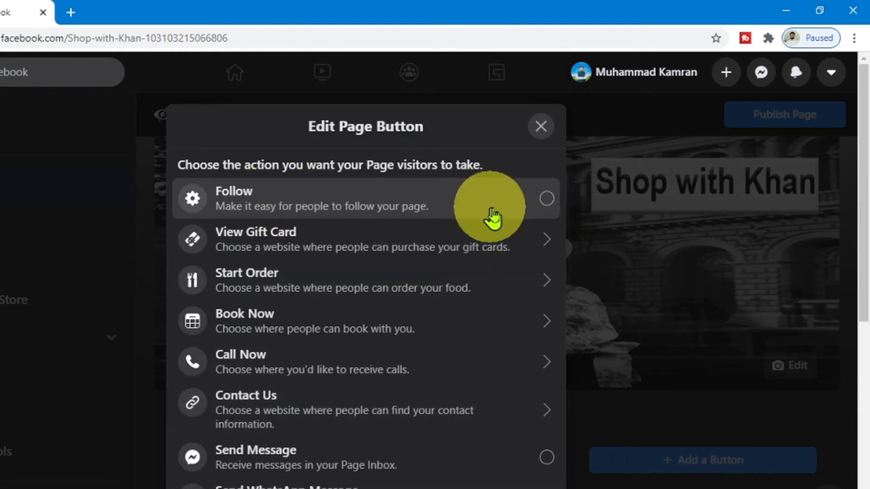
pyautogui.click(546, 199)
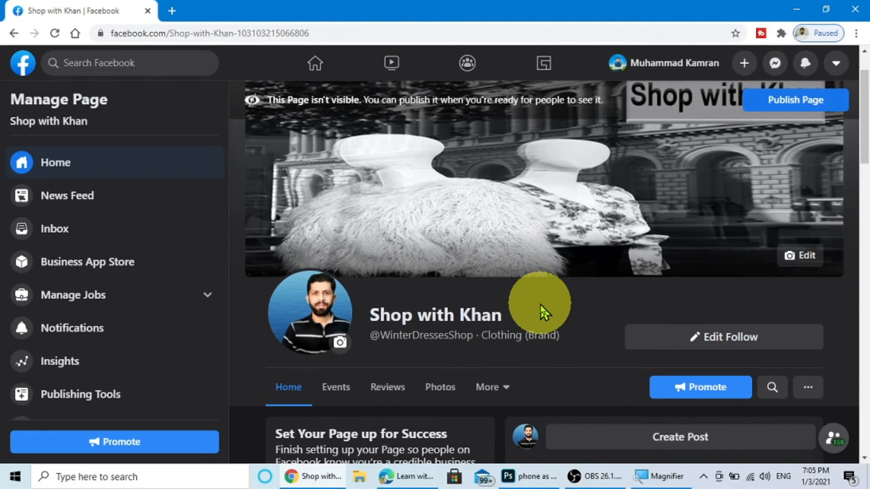
# - Expand Provide Info and Preferences in the page setup checklist and review its remaining items
pyautogui.scroll(-1, 433, 363)
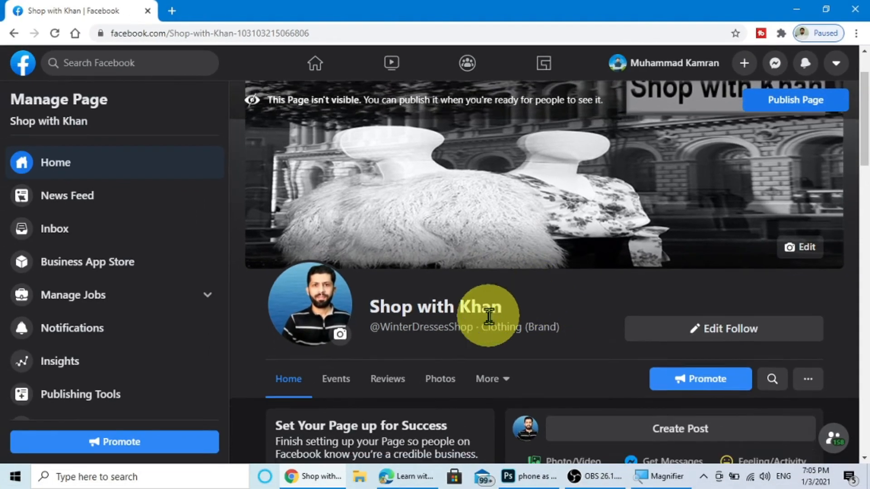
pyautogui.scroll(-5, 489, 317)
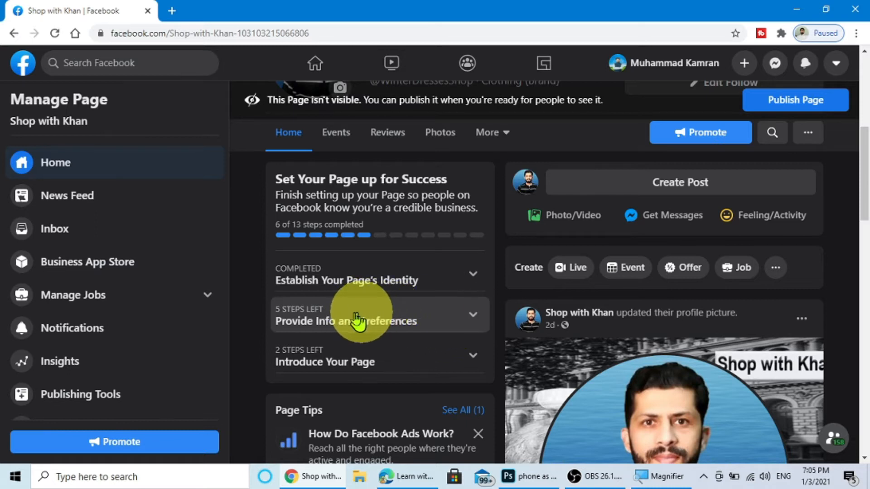
pyautogui.click(473, 317)
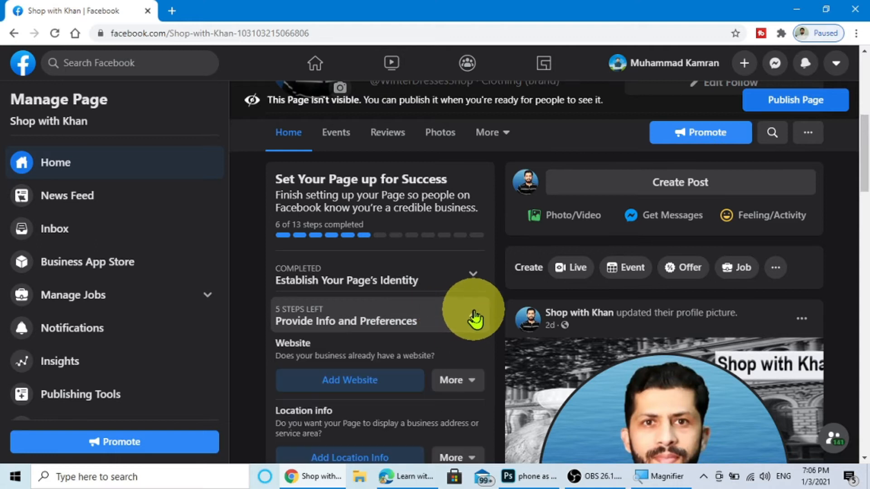
pyautogui.scroll(-4, 438, 317)
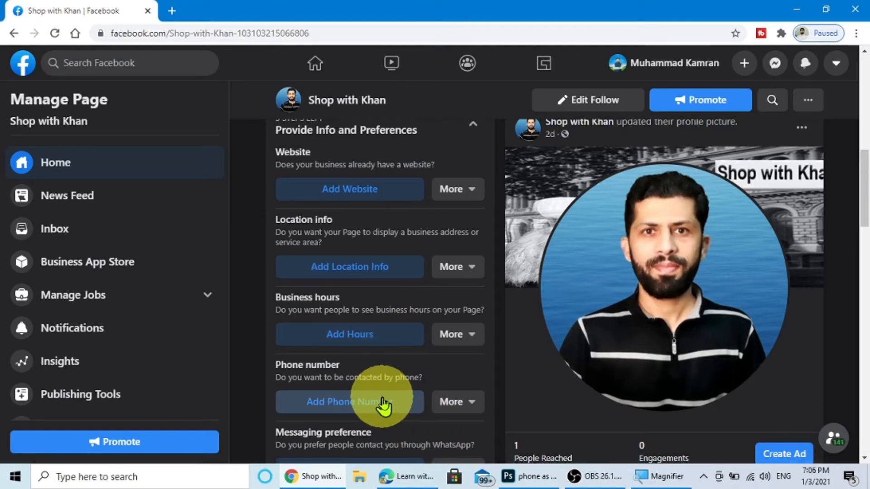
pyautogui.scroll(-3, 383, 404)
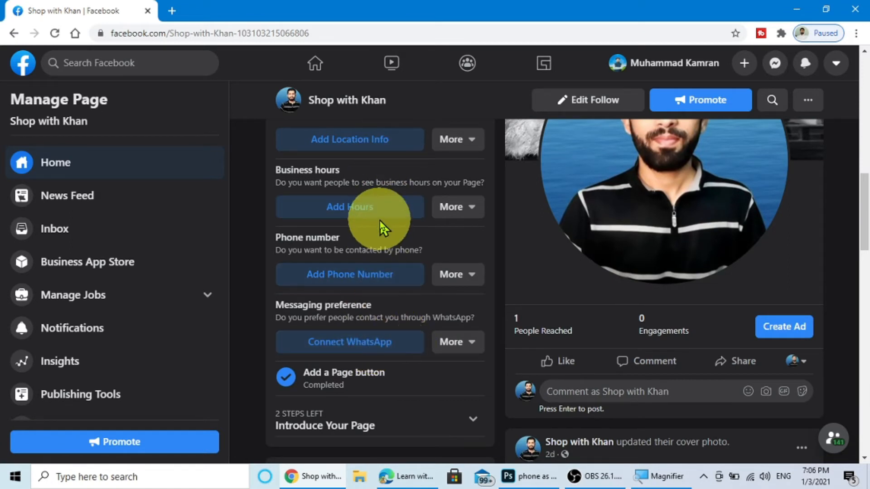
# - Open the page's settings and view its Page Info section
pyautogui.scroll(-3, 72, 290)
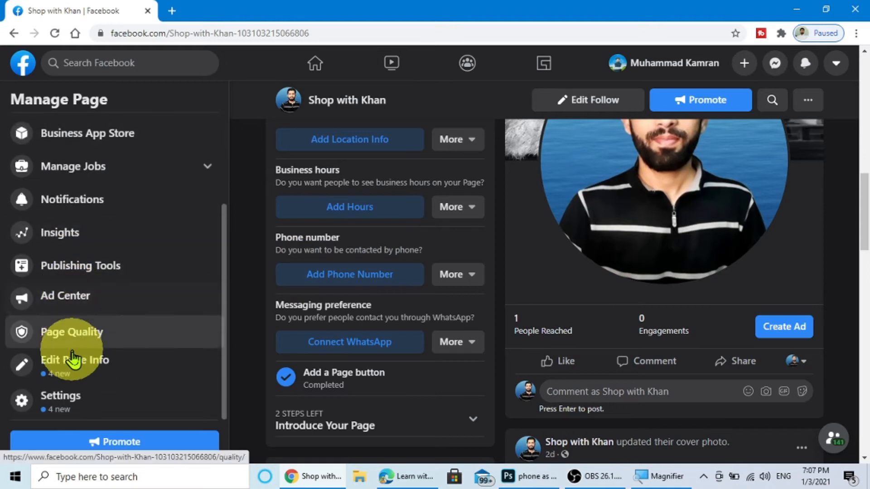
pyautogui.click(58, 400)
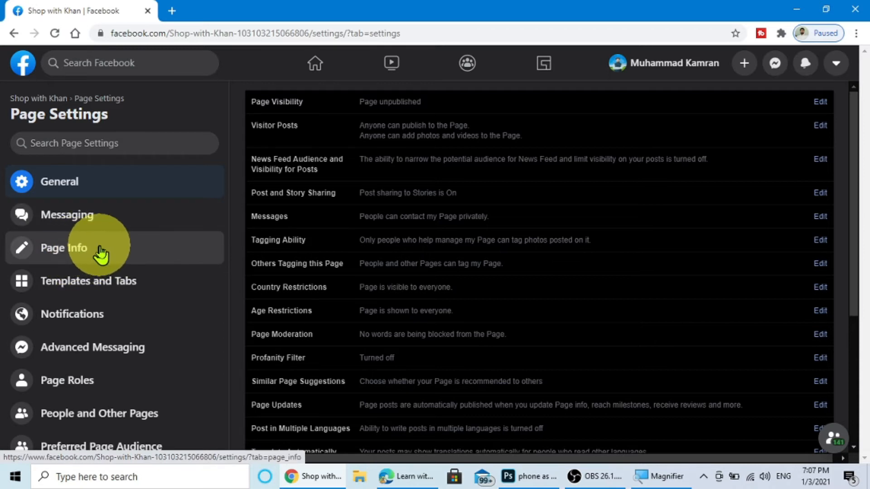
pyautogui.click(100, 253)
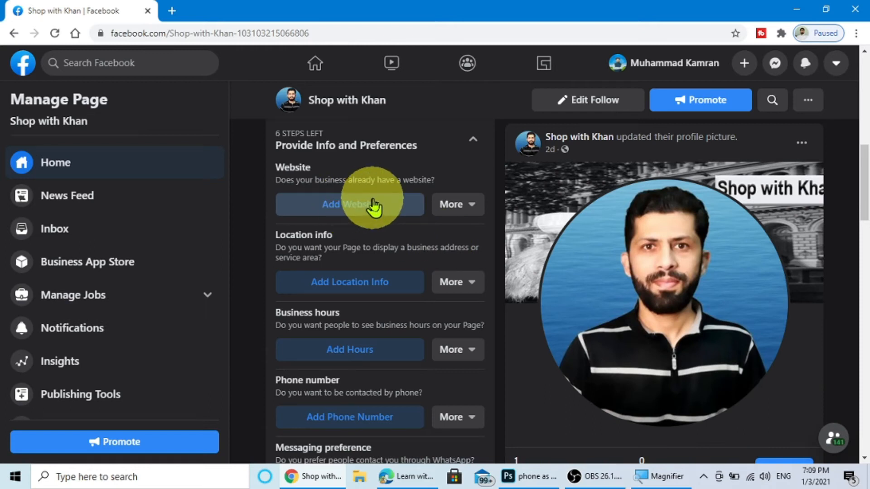
# - Edit the website info from the setup checklist to mark that the page doesn't have a website, and close the editor
pyautogui.click(372, 207)
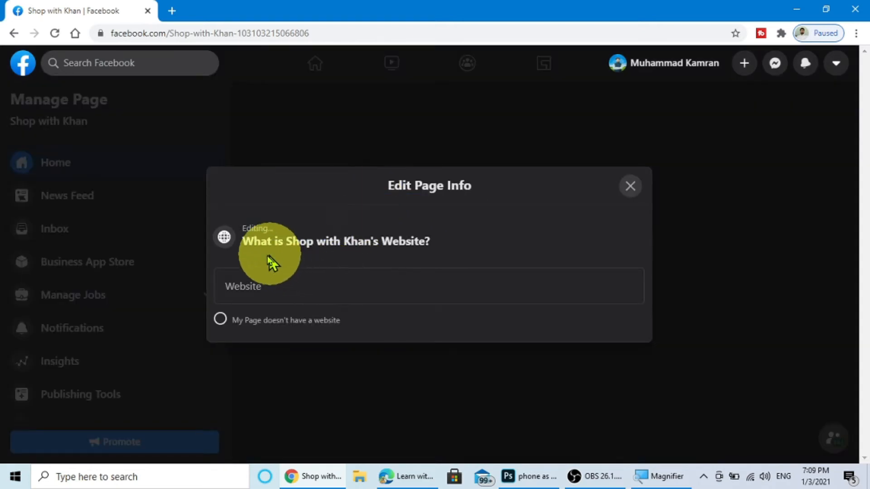
pyautogui.click(239, 286)
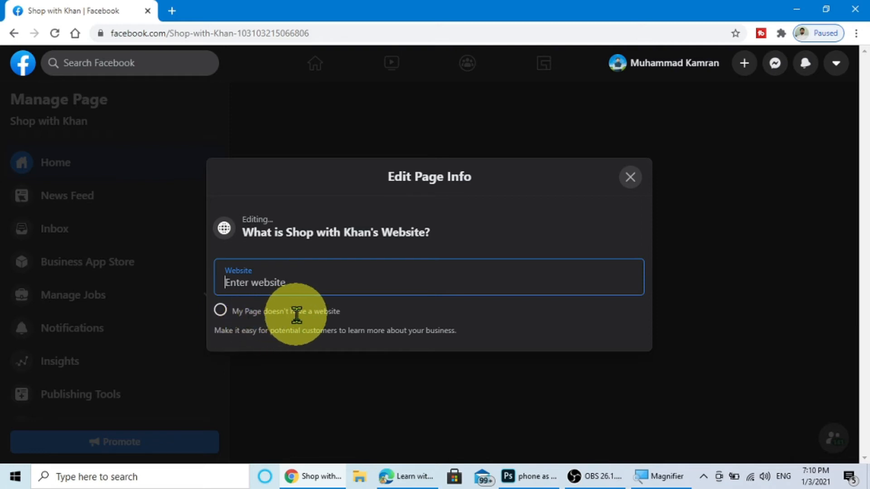
pyautogui.click(222, 311)
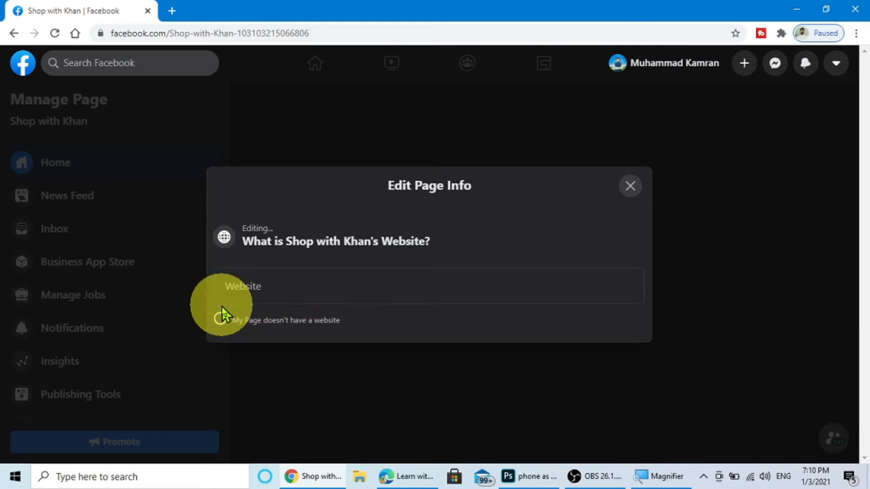
pyautogui.click(222, 319)
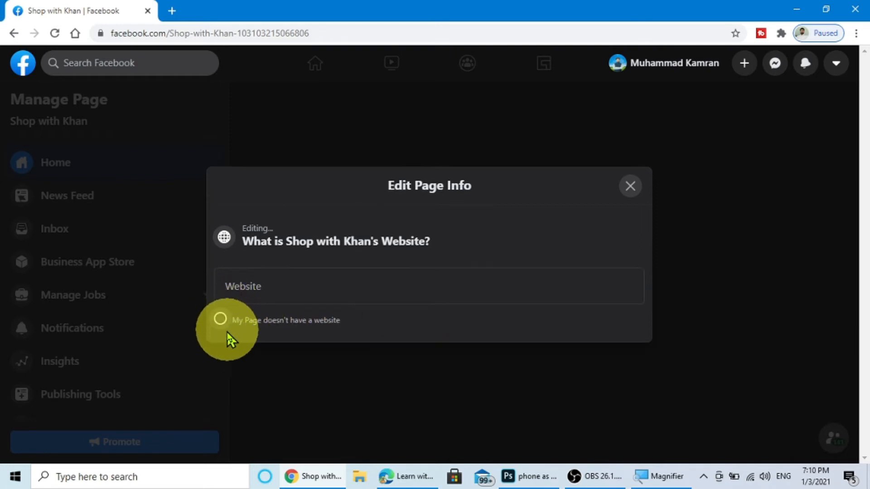
pyautogui.click(631, 187)
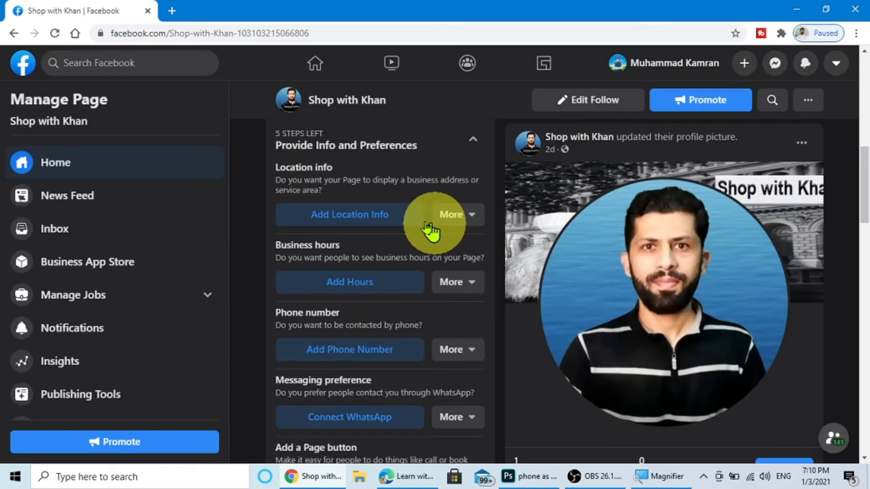
# - Open the page's location info and fill in the business's street address, city and ZIP code
pyautogui.click(383, 220)
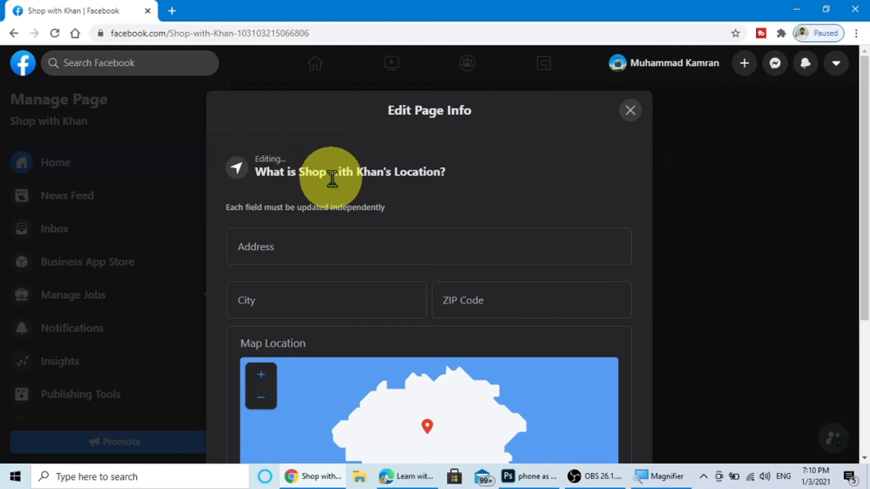
pyautogui.click(271, 245)
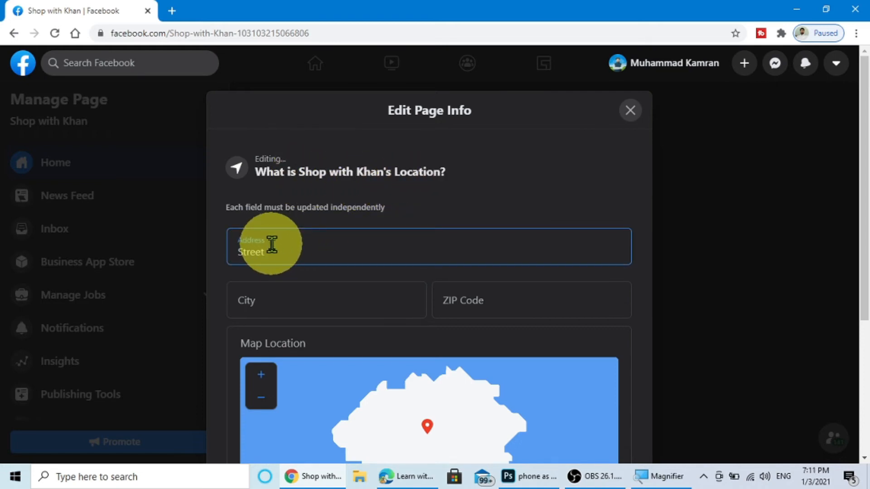
pyautogui.write('Street 1')
pyautogui.click(266, 301)
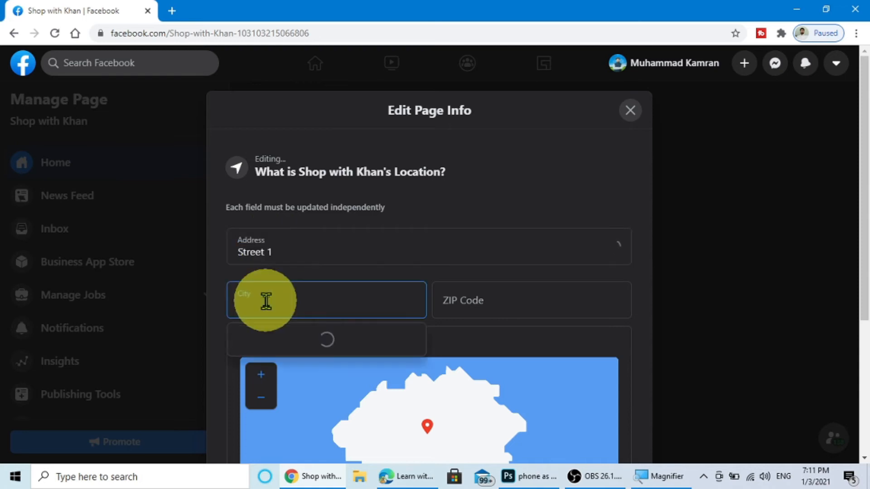
pyautogui.write('L')
pyautogui.click(514, 303)
pyautogui.write('54000')
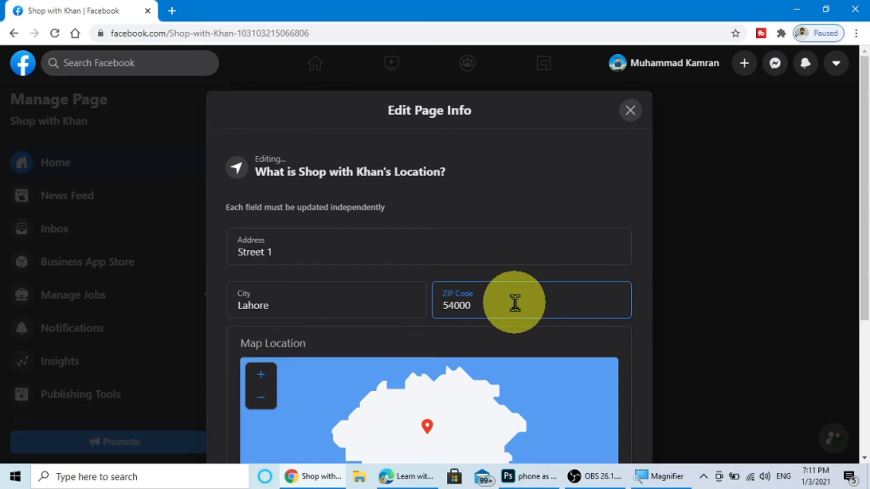
# - Toggle the option stating that the page doesn't have a location, check the address fields, and close the location editor
pyautogui.scroll(-5, 437, 287)
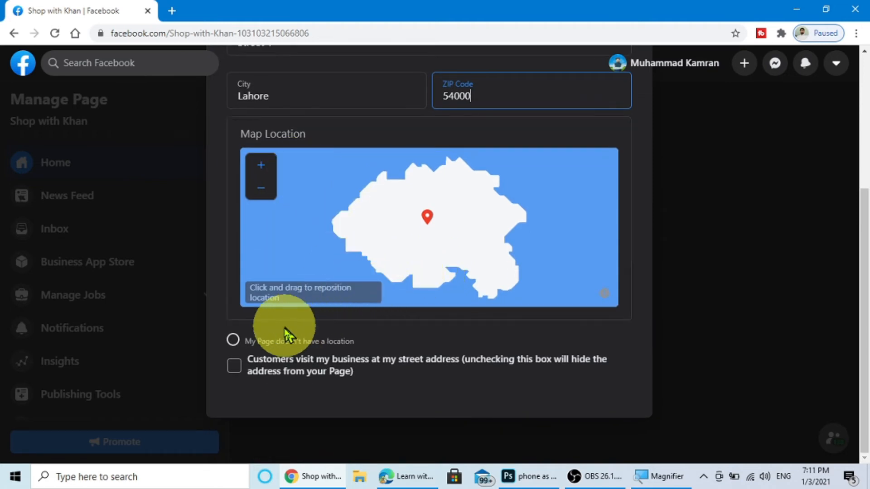
pyautogui.click(232, 341)
pyautogui.click(232, 341)
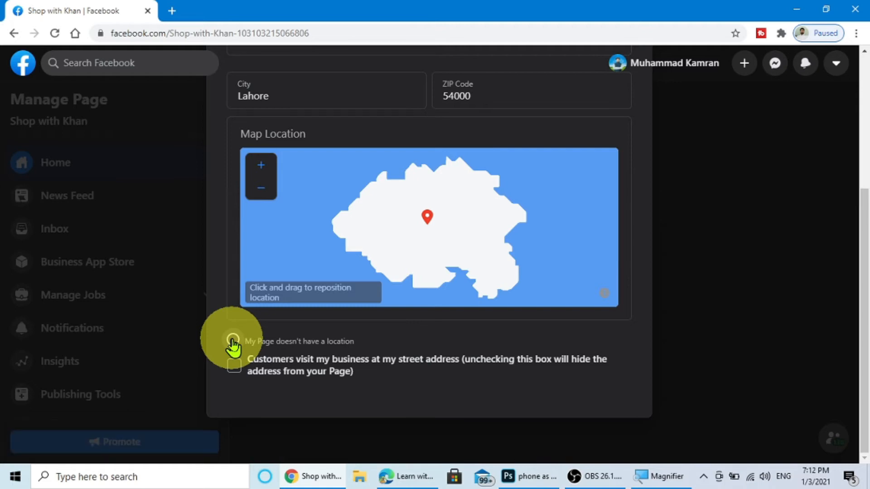
pyautogui.scroll(5, 232, 341)
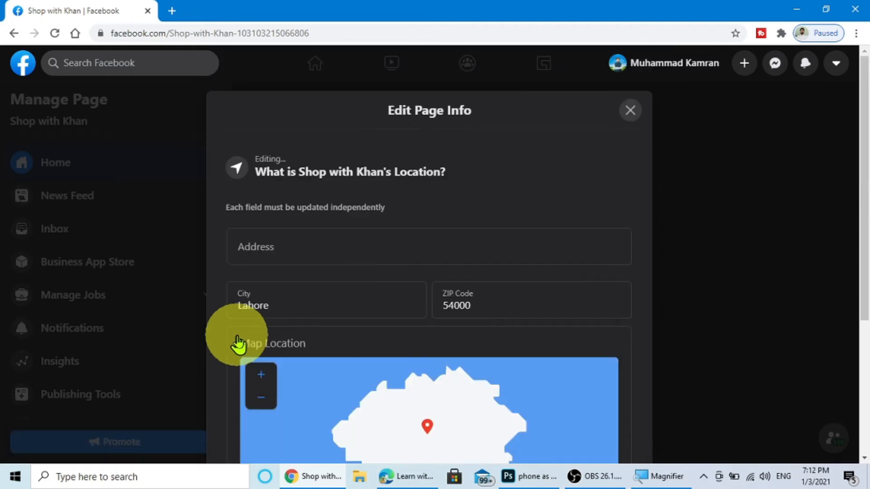
pyautogui.click(631, 111)
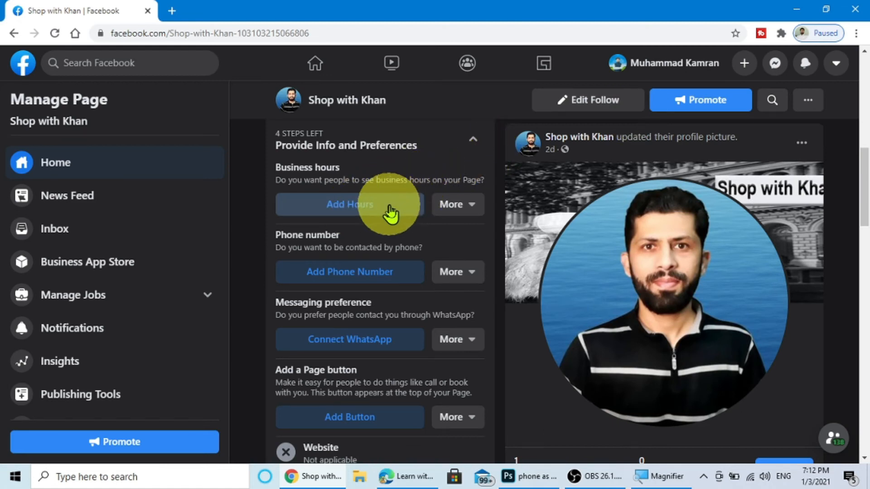
# - Set the page's business hours to Always Open from the setup checklist and close the hours editor
pyautogui.click(364, 205)
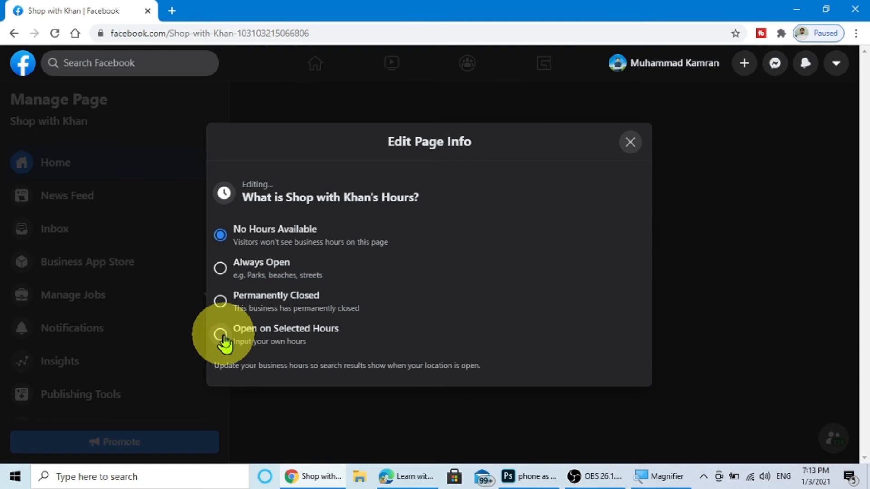
pyautogui.click(221, 269)
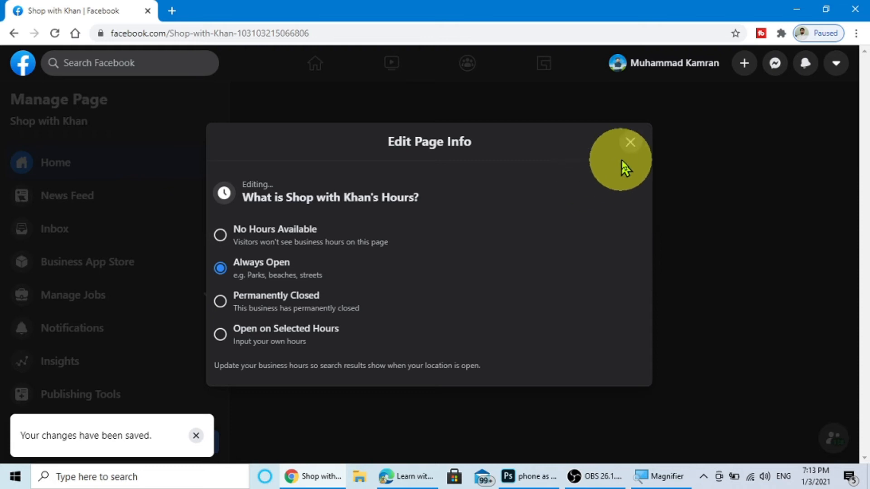
pyautogui.click(631, 143)
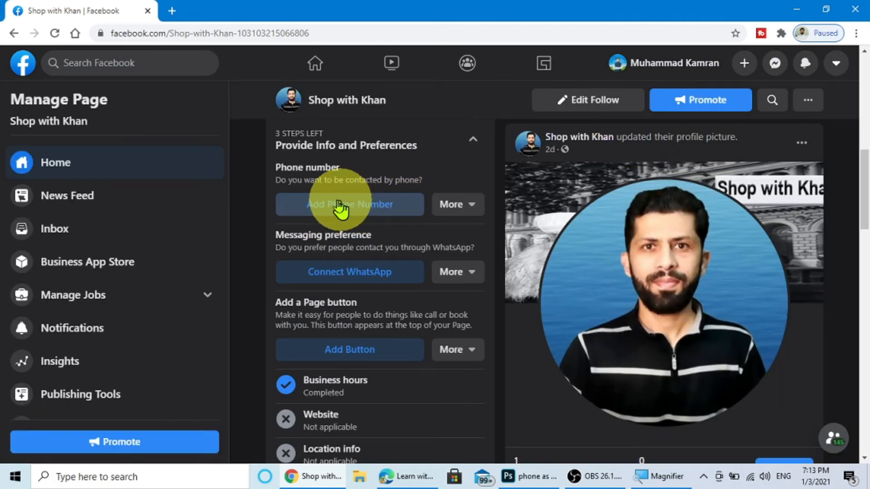
# - Open the page's phone number info, try the PK+92 country code, mark that the page doesn't have a phone number, and close the editor
pyautogui.click(357, 209)
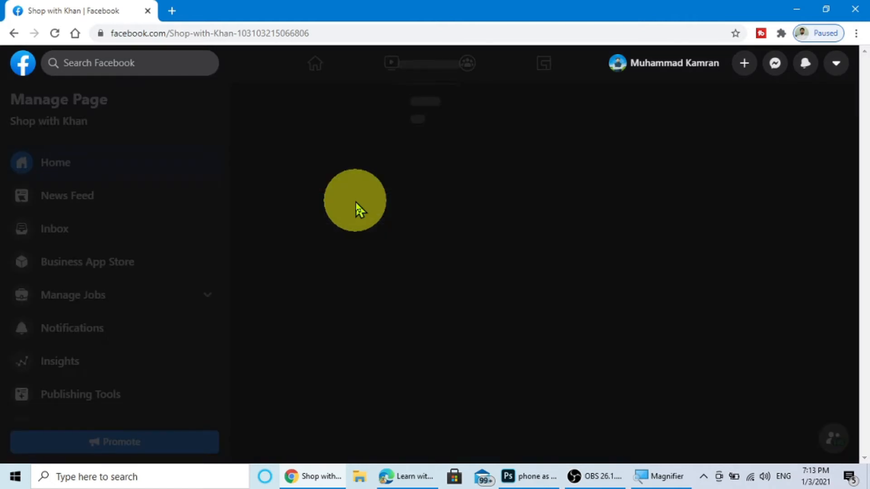
pyautogui.click(280, 286)
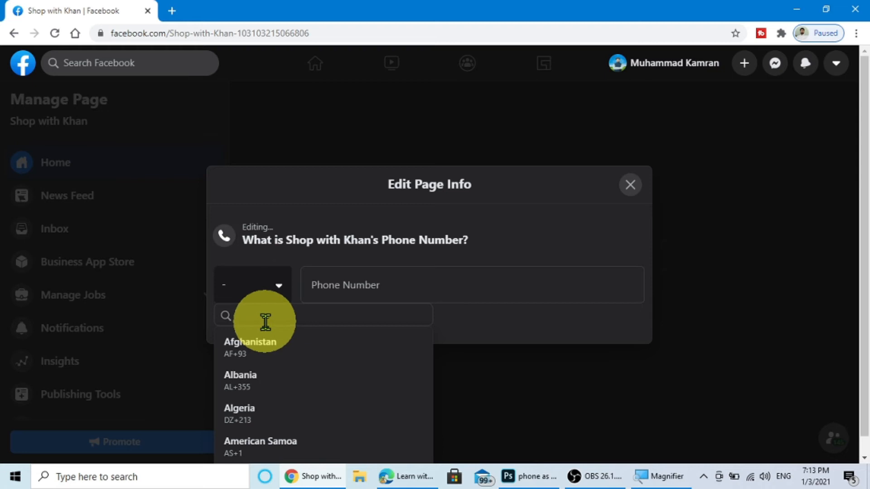
pyautogui.click(340, 286)
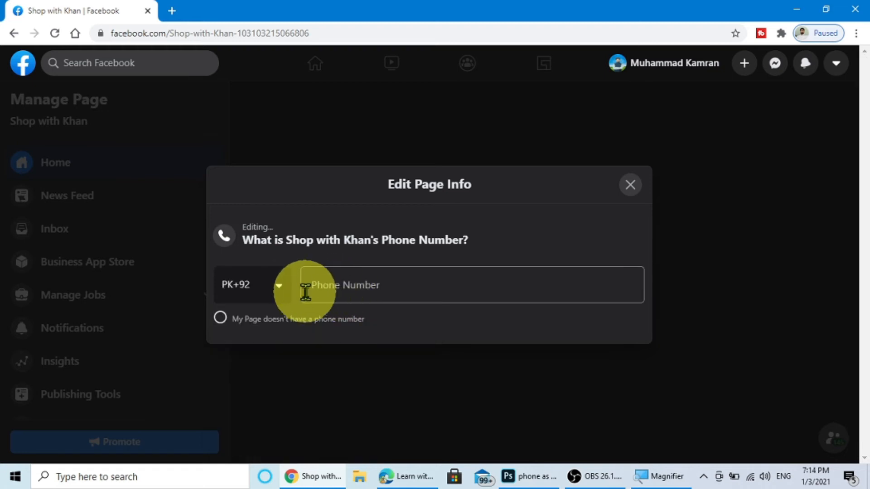
pyautogui.click(220, 319)
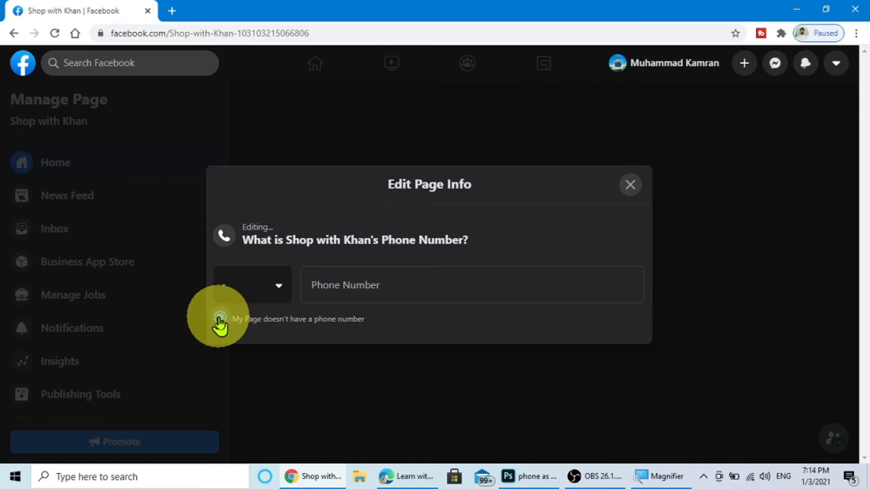
pyautogui.click(634, 189)
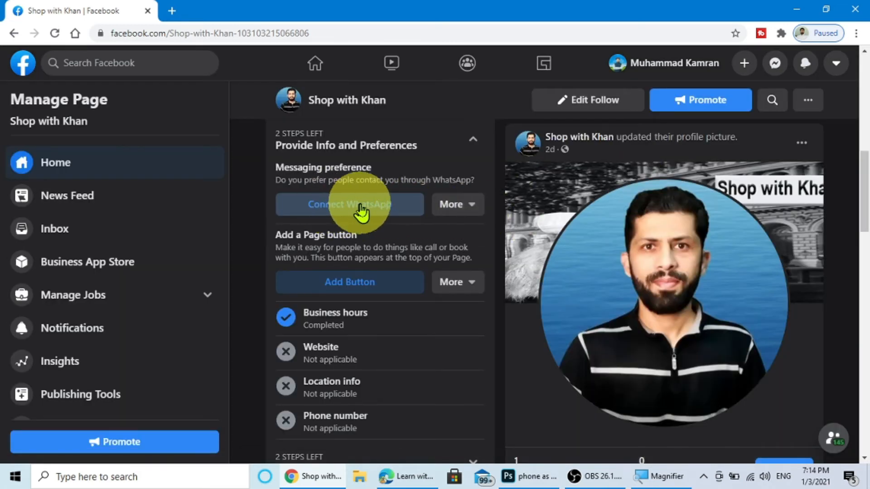
# - Open the WhatsApp connection settings from the setup checklist and choose Pakistan +92 as the country code
pyautogui.click(387, 208)
pyautogui.click(724, 258)
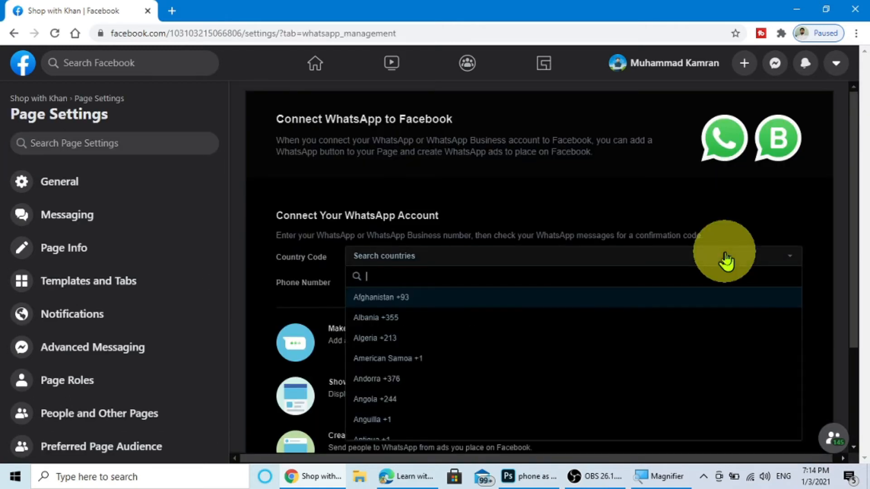
pyautogui.write('pak')
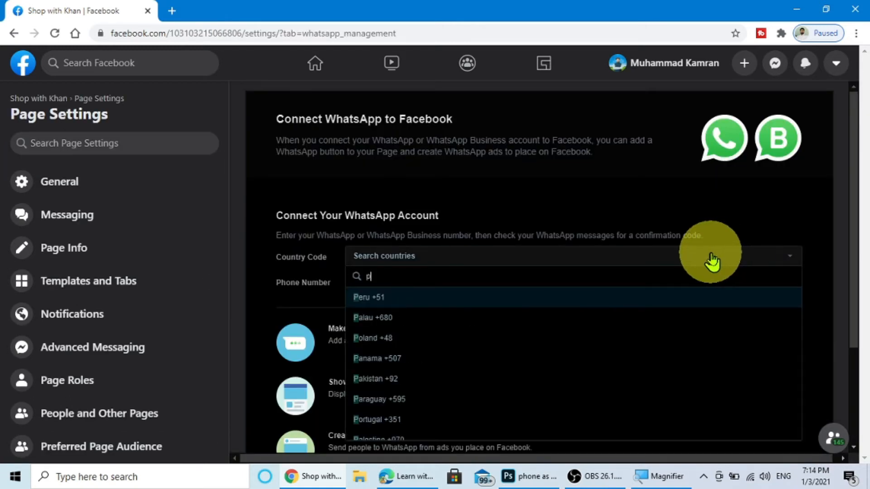
pyautogui.click(435, 297)
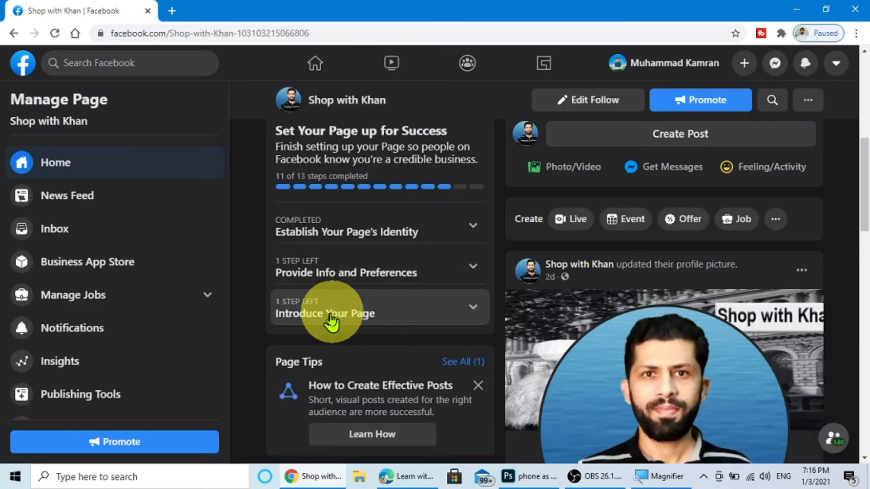
# - Expand the Introduce Your Page checklist section, review its friend invitation step, and collapse the section
pyautogui.click(434, 321)
pyautogui.scroll(-1, 392, 285)
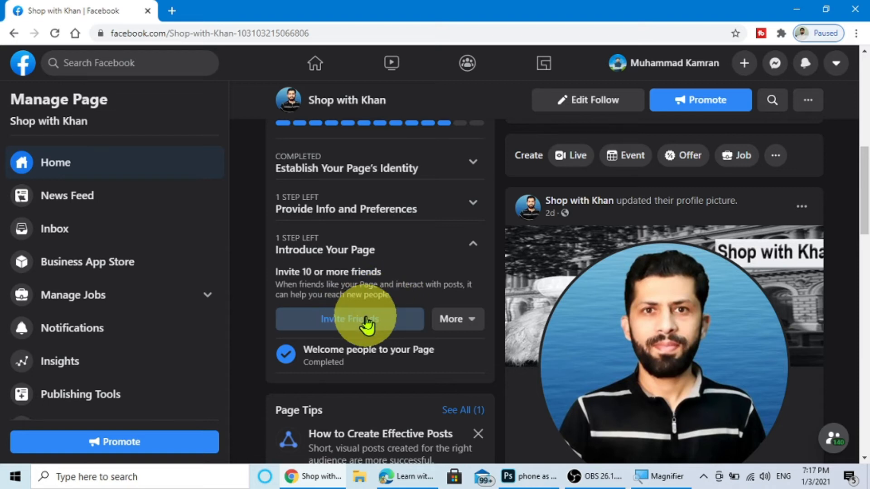
pyautogui.click(471, 247)
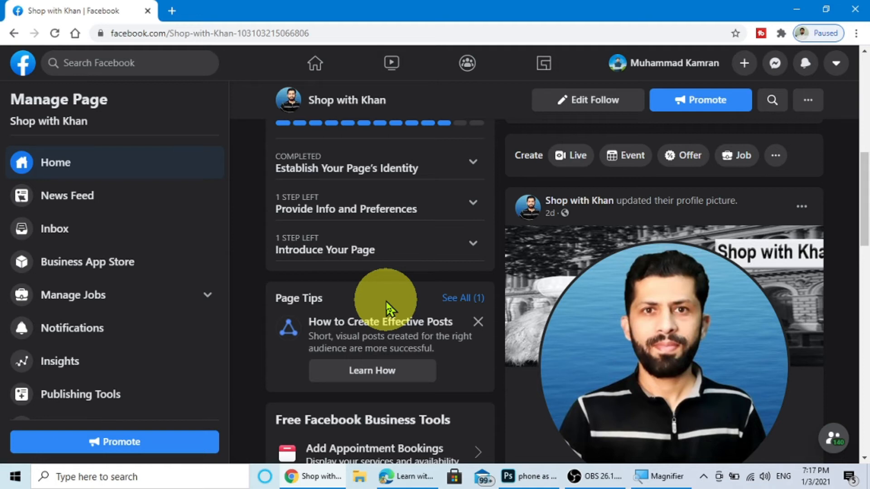
# - Open the page's settings and review the Page Roles section, including the existing roles and the form for assigning a new one
pyautogui.scroll(-3, 67, 295)
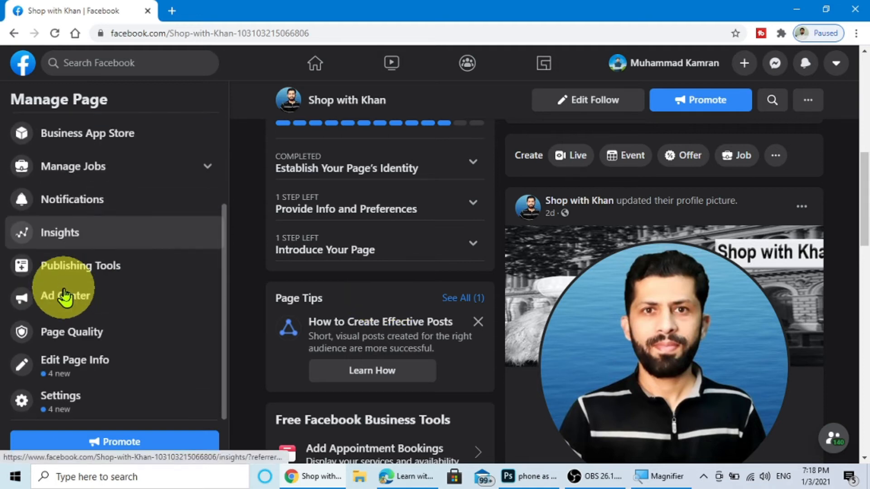
pyautogui.click(47, 401)
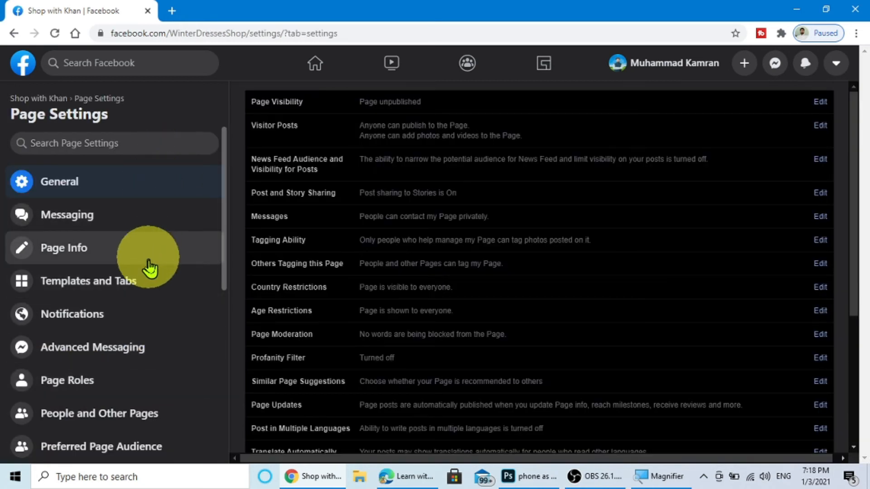
pyautogui.click(118, 385)
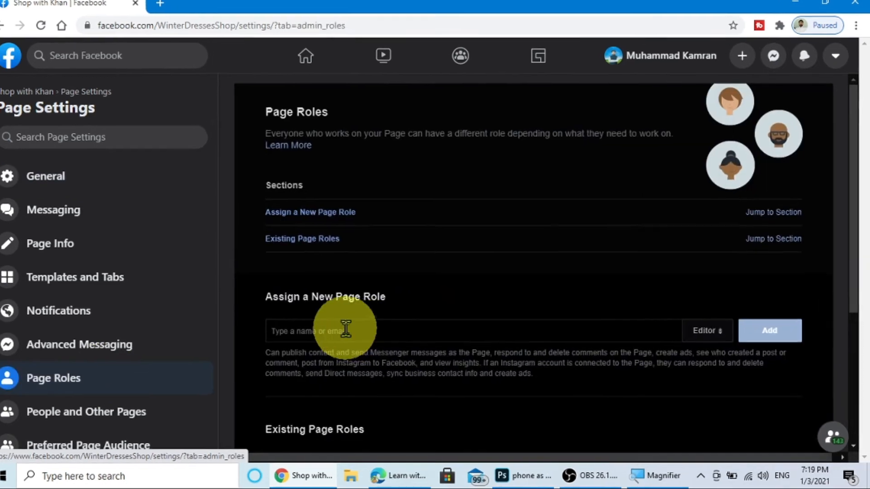
pyautogui.scroll(-5, 354, 304)
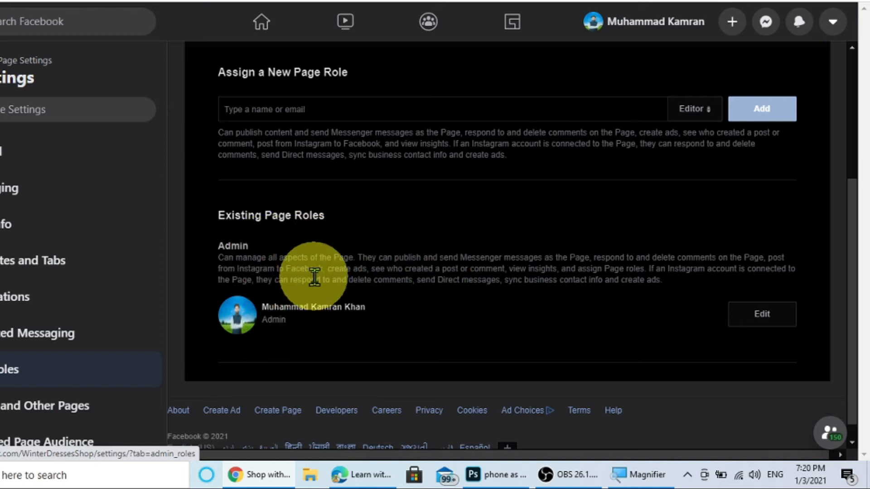
pyautogui.scroll(5, 320, 274)
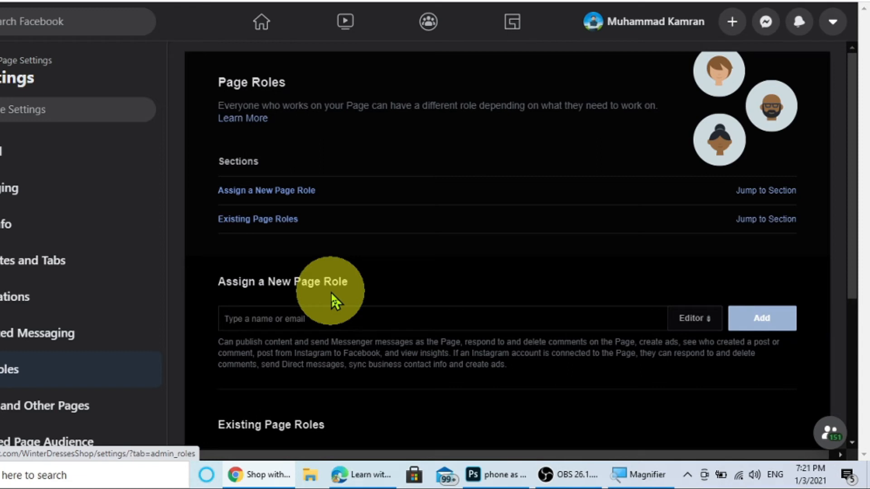
# - Assign the Editor page role to a friend found by name, and submit the account password to authorize it
pyautogui.click(711, 319)
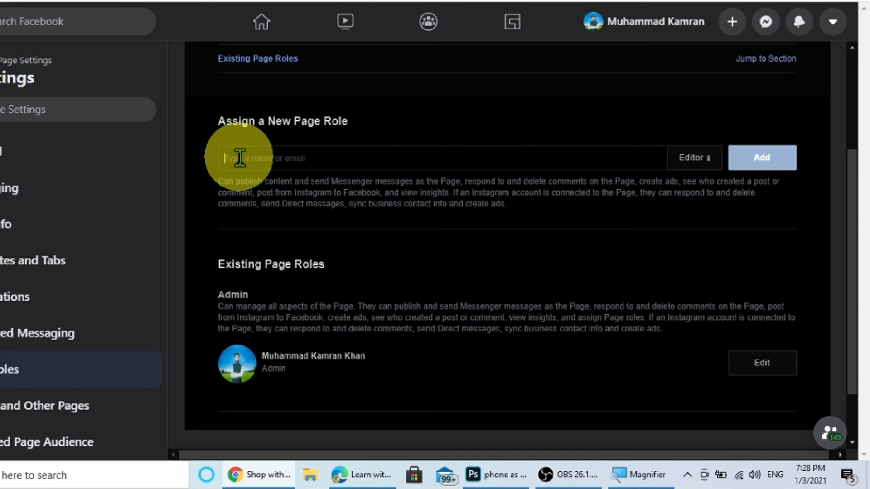
pyautogui.write('abub')
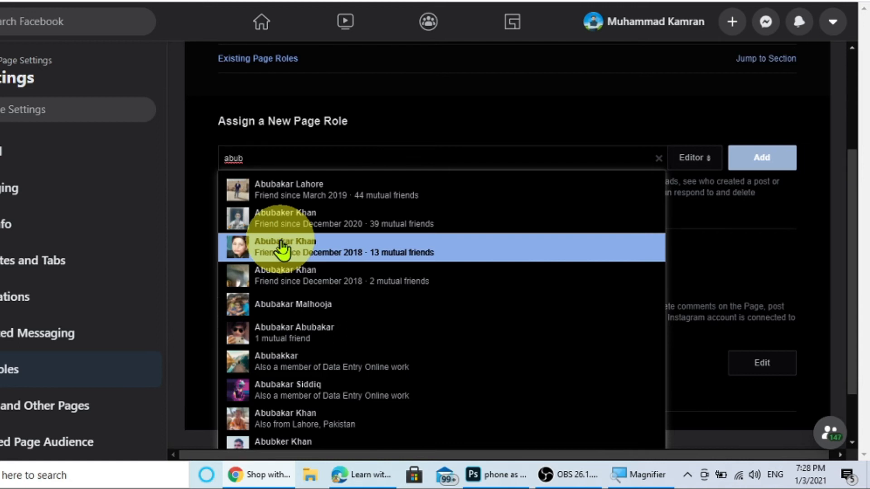
pyautogui.click(281, 244)
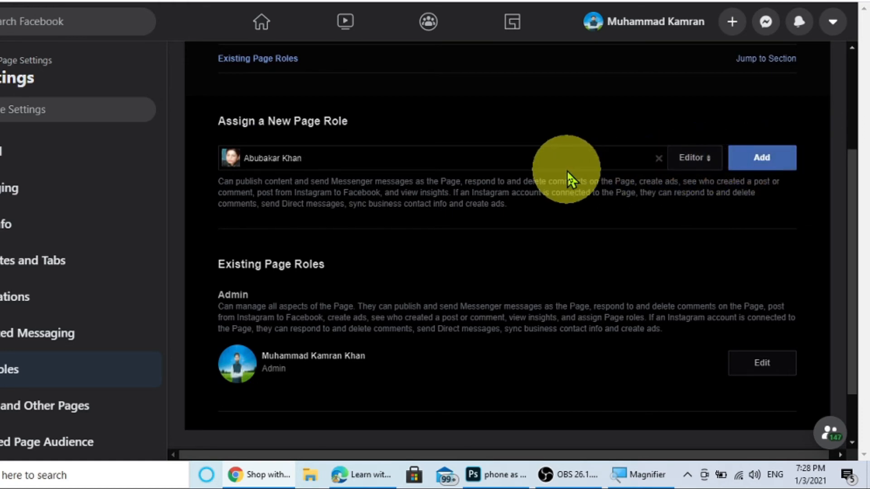
pyautogui.click(766, 159)
pyautogui.write('••••••')
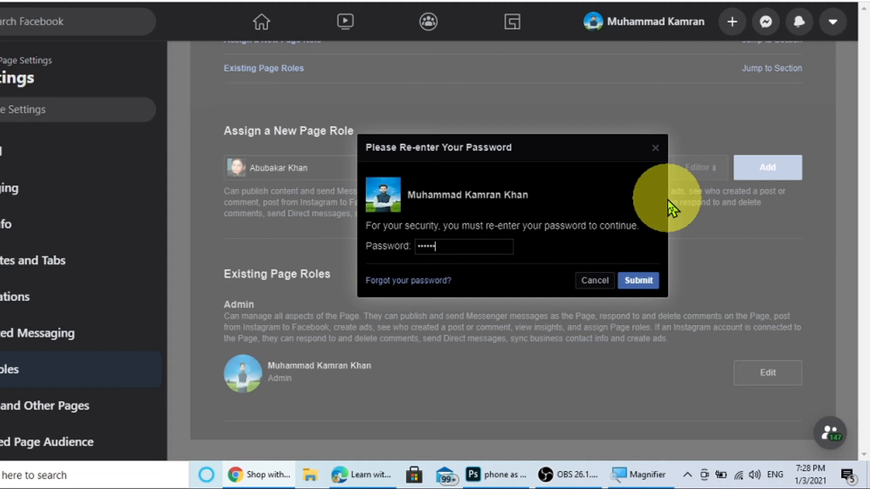
pyautogui.write('••••')
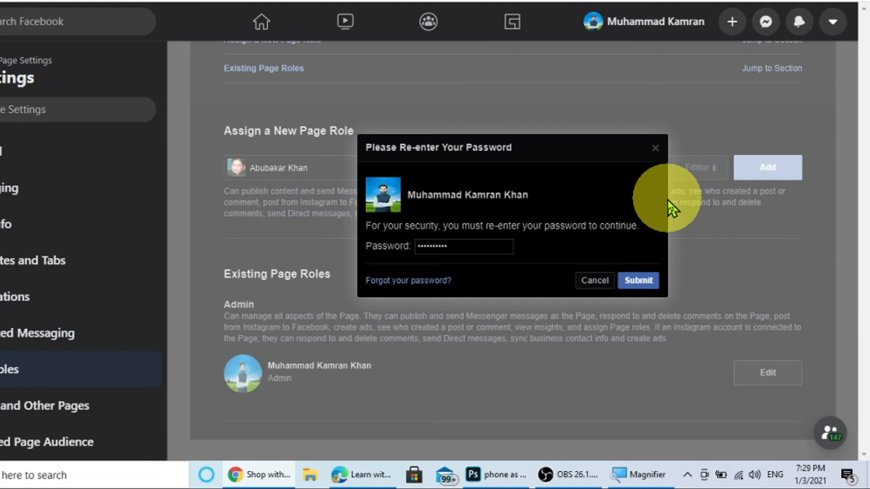
pyautogui.click(647, 280)
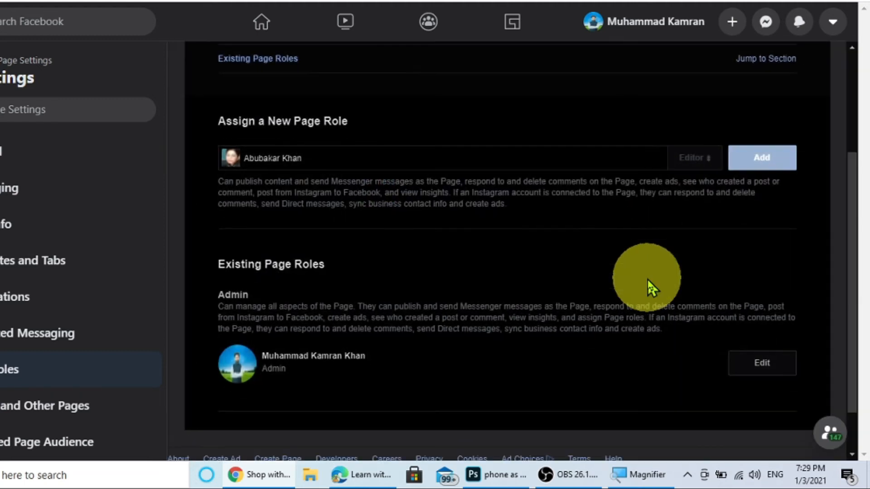
# - Reorder the page's tabs in Templates and Tabs so Photos and Videos follow Home, and check the order on the page
pyautogui.scroll(-3, 358, 153)
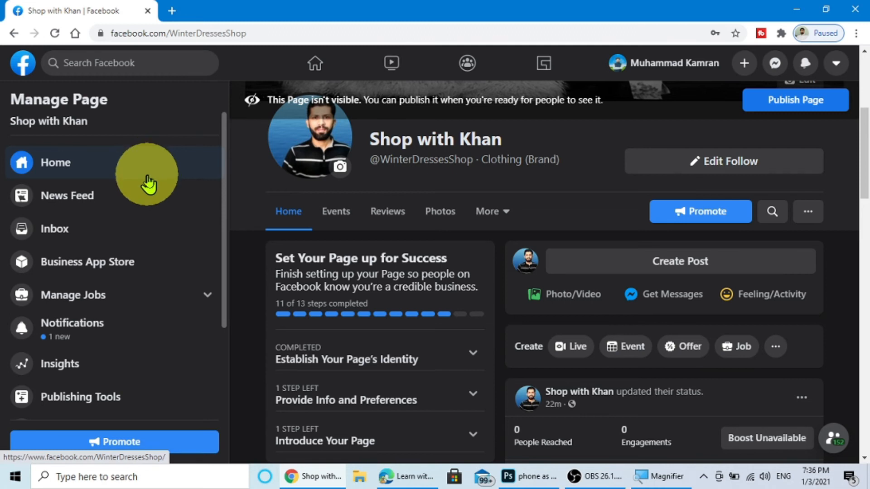
pyautogui.scroll(-3, 114, 315)
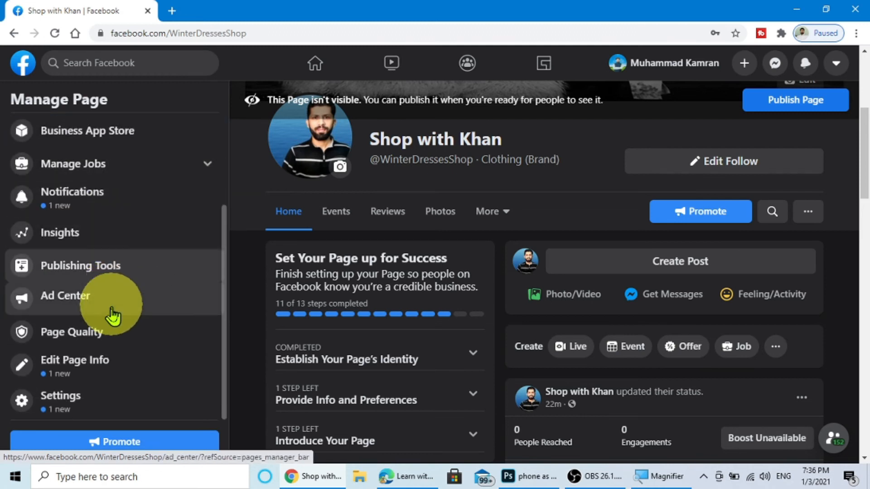
pyautogui.click(57, 404)
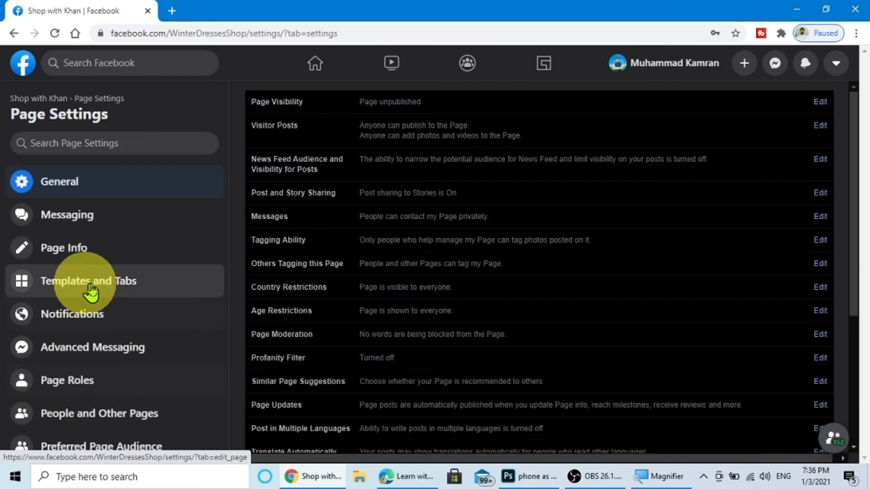
pyautogui.click(145, 285)
pyautogui.moveTo(450, 287); pyautogui.dragTo(464, 189)
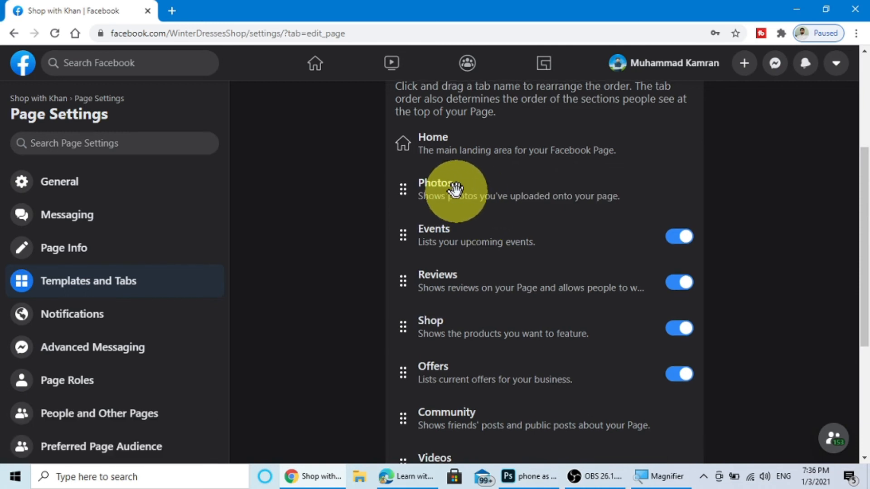
pyautogui.scroll(-3, 456, 190)
pyautogui.moveTo(443, 333); pyautogui.dragTo(466, 239)
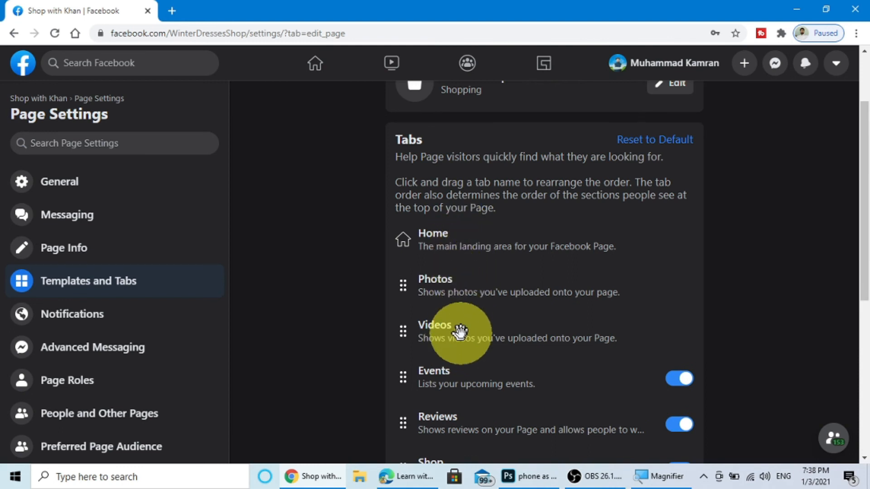
pyautogui.click(39, 99)
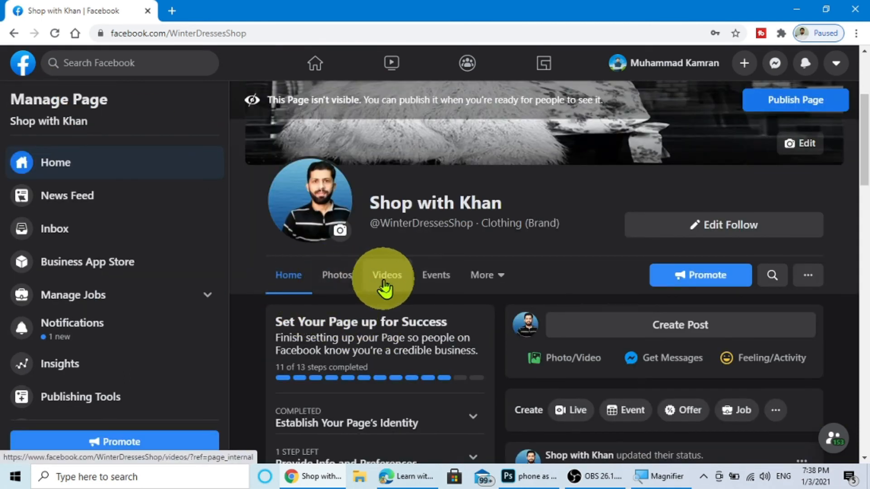
pyautogui.scroll(2, 318, 288)
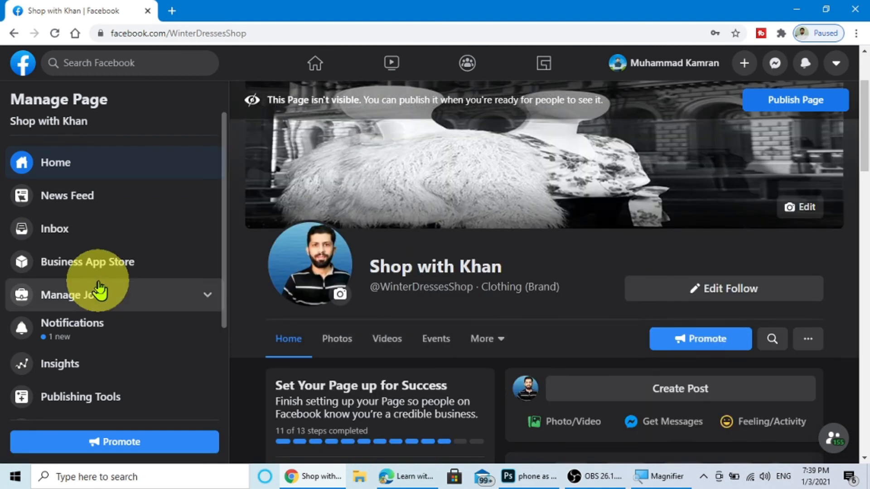
# - Reopen the page's Templates and Tabs settings and turn off the Events tab
pyautogui.scroll(-3, 101, 290)
pyautogui.click(70, 401)
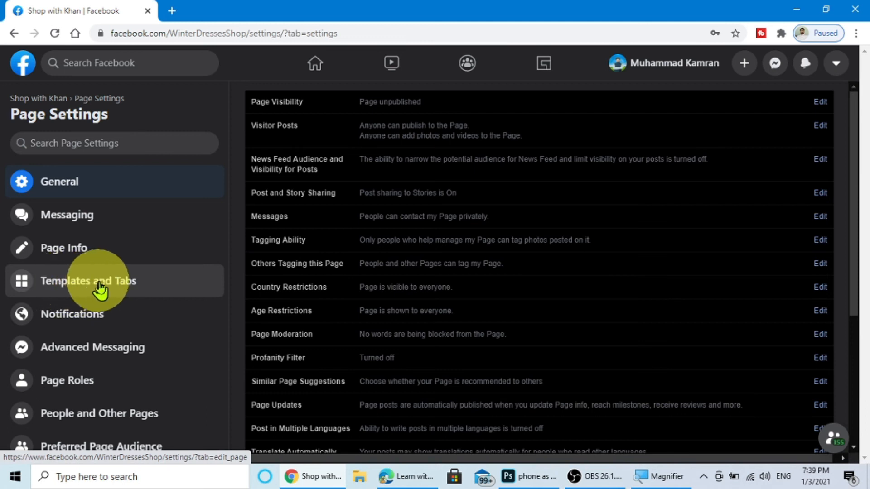
pyautogui.click(109, 289)
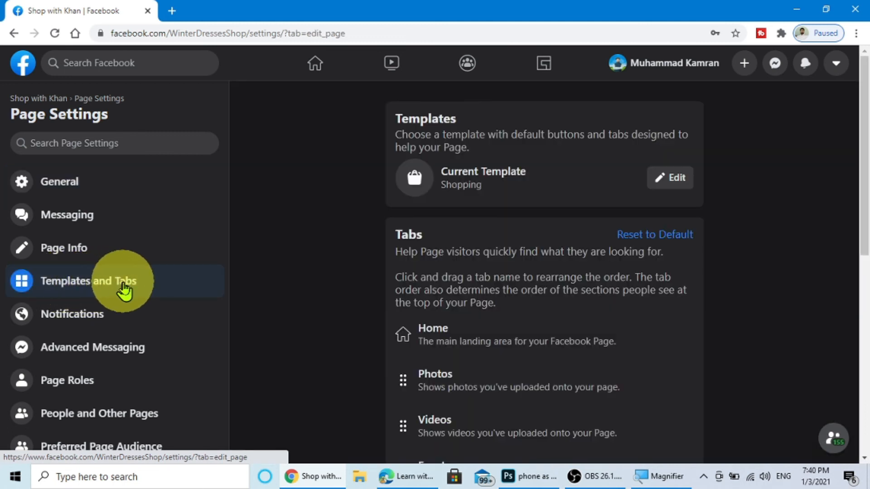
pyautogui.scroll(-4, 564, 266)
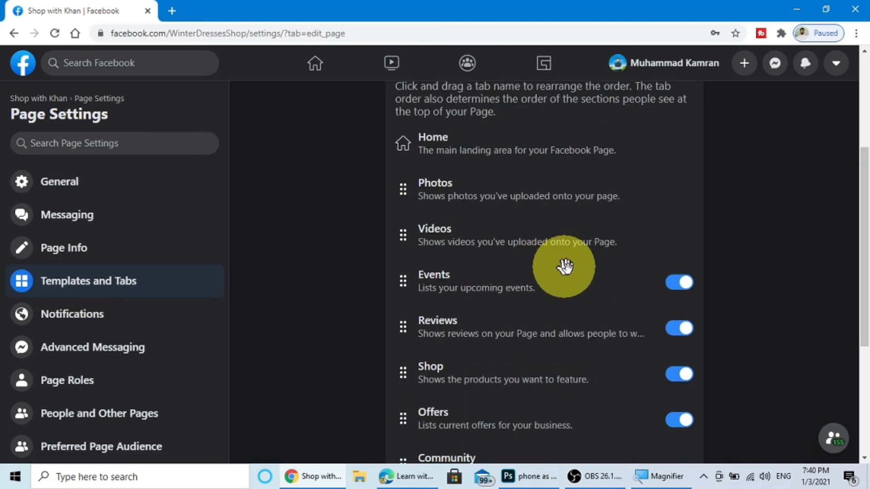
pyautogui.click(679, 282)
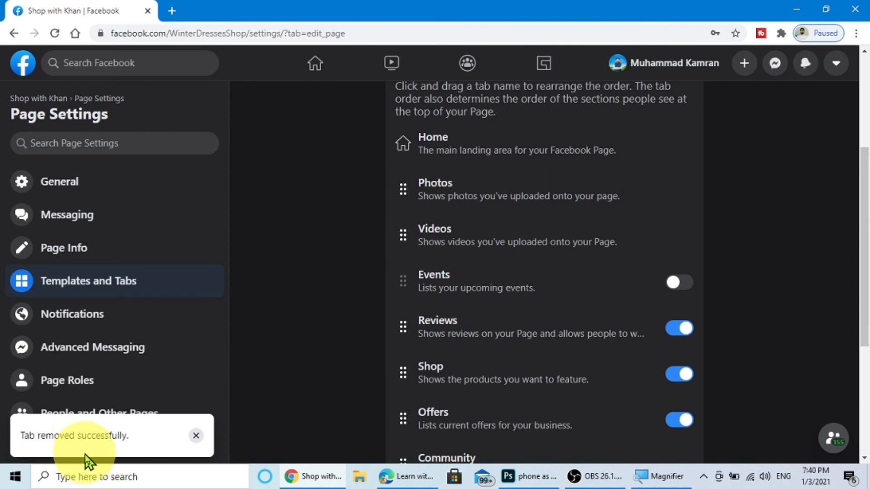
# - Turn off the Reviews tab and check the remaining tabs on the Shop with Khan page, including those under More
pyautogui.click(672, 335)
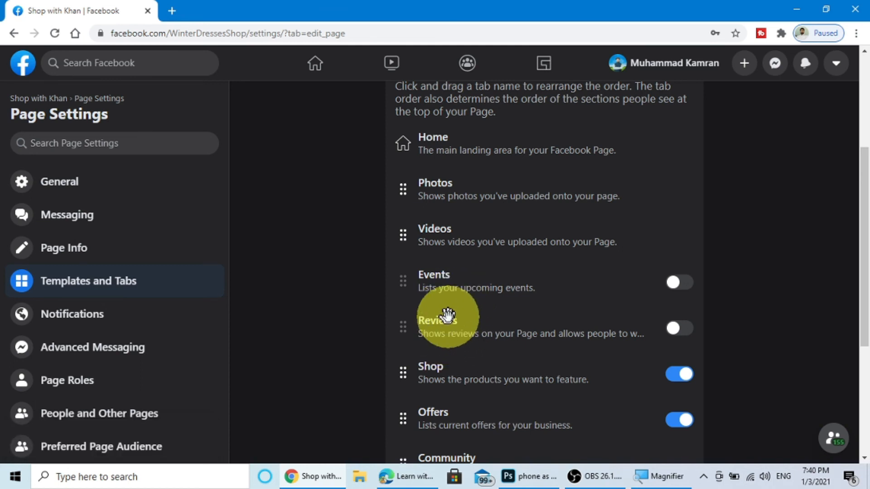
pyautogui.scroll(2, 486, 315)
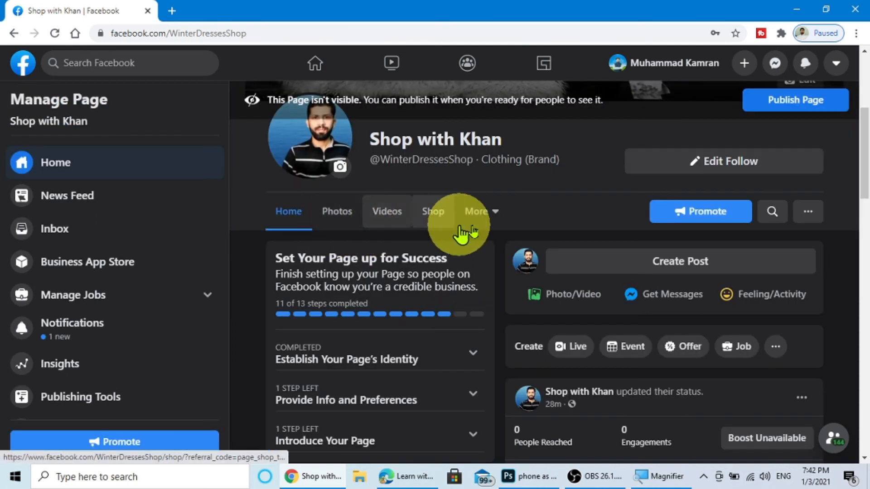
pyautogui.click(501, 216)
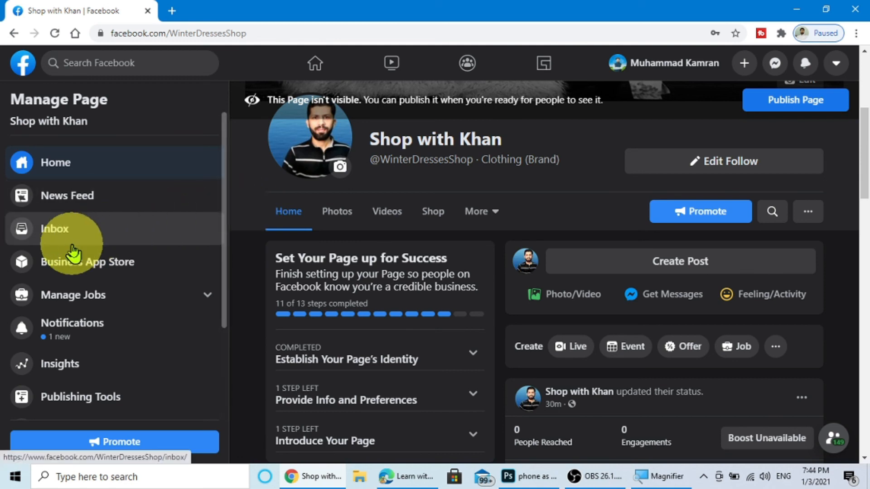
# - Open the Automated Responses in the page's inbox and turn on Instant Reply
pyautogui.click(55, 233)
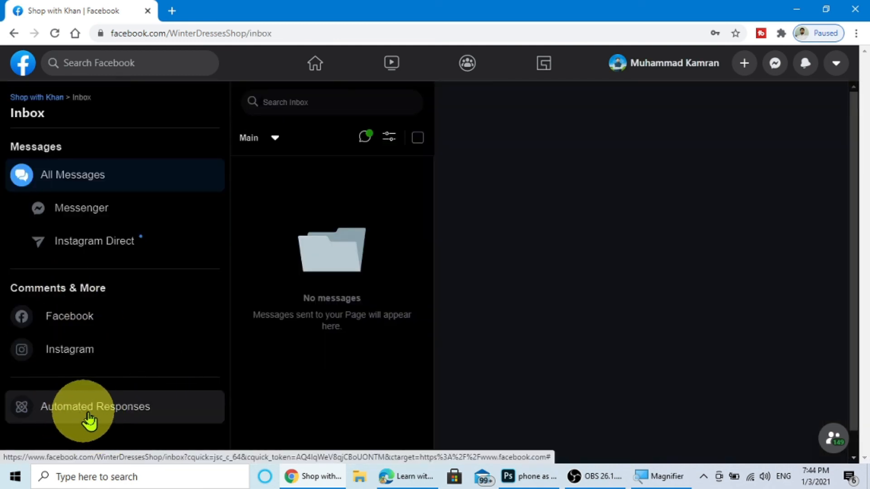
pyautogui.click(154, 413)
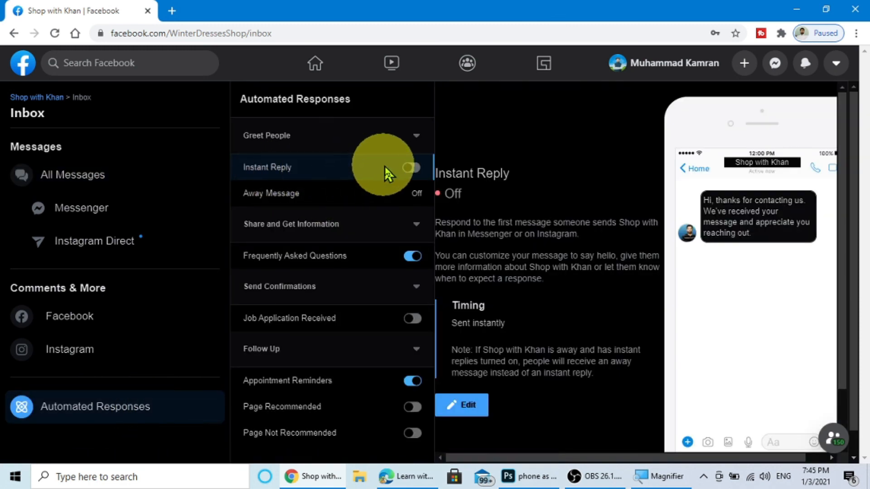
pyautogui.click(418, 170)
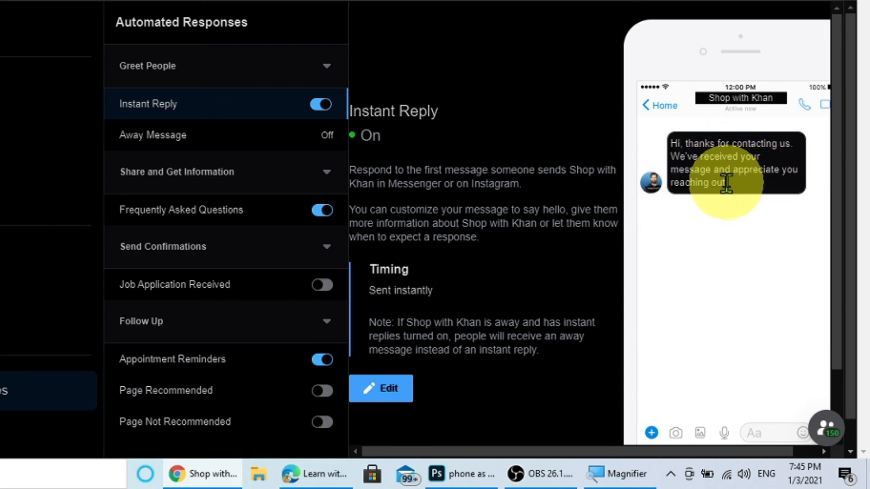
# - Review the Instant Reply message text in its editor and leave without saving
pyautogui.click(388, 394)
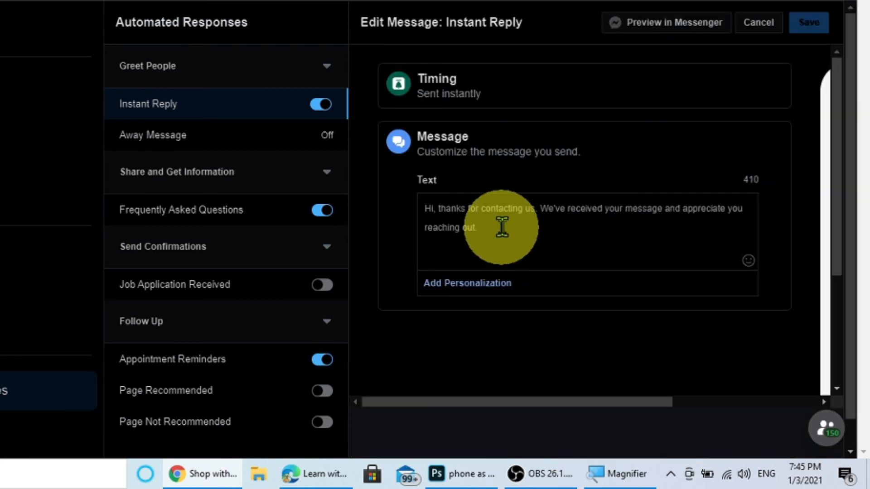
pyautogui.moveTo(440, 210); pyautogui.dragTo(639, 218)
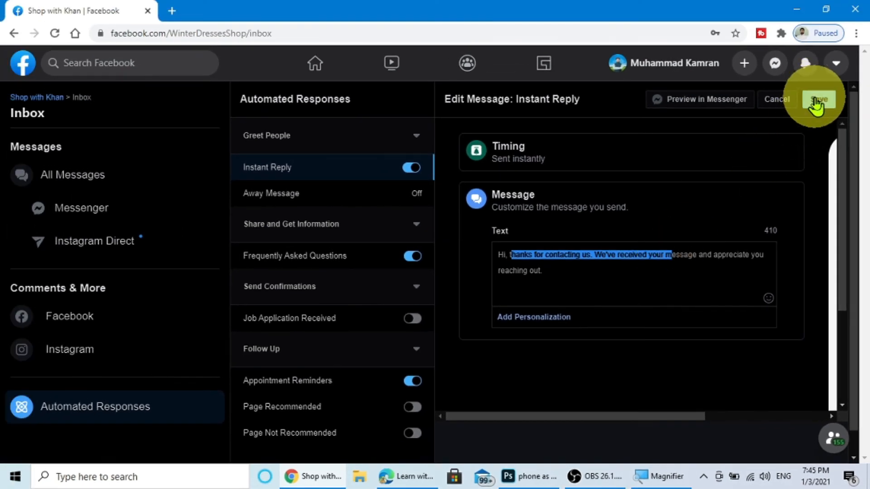
pyautogui.click(779, 100)
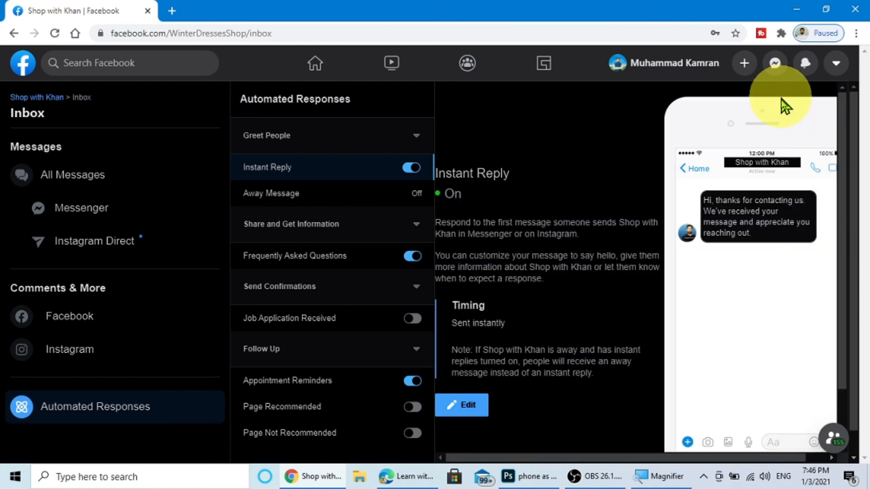
# - Review the Away Message's schedule options and message text in its editor and leave without saving
pyautogui.click(375, 198)
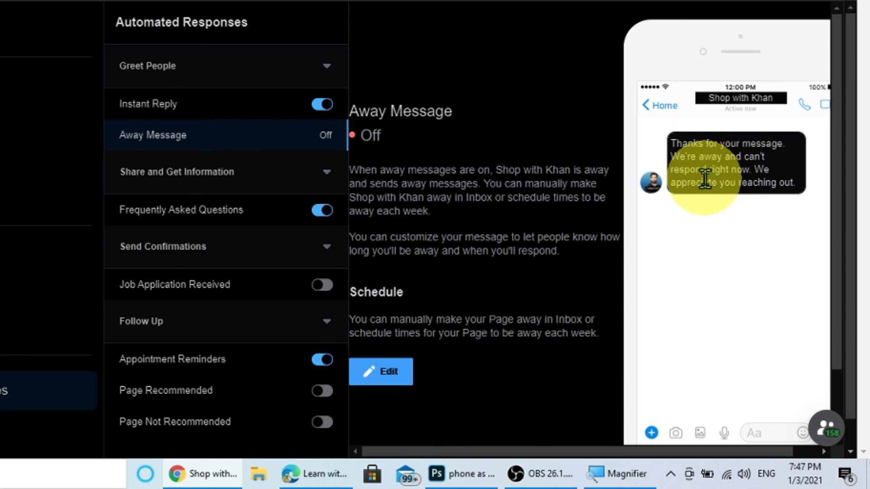
pyautogui.click(379, 376)
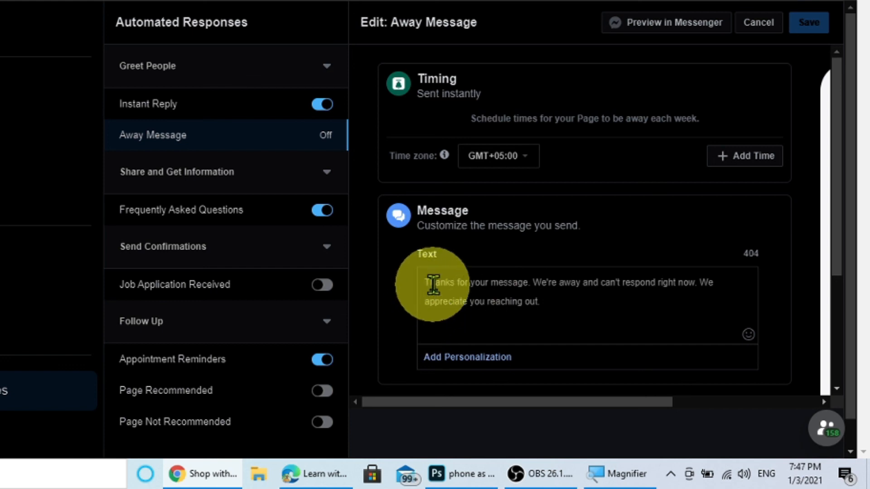
pyautogui.moveTo(429, 283); pyautogui.dragTo(544, 305)
pyautogui.click(564, 304)
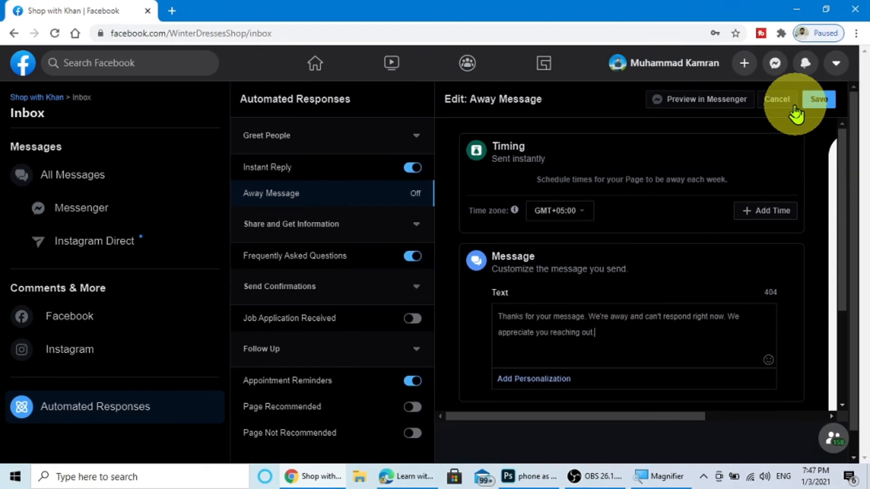
pyautogui.click(775, 105)
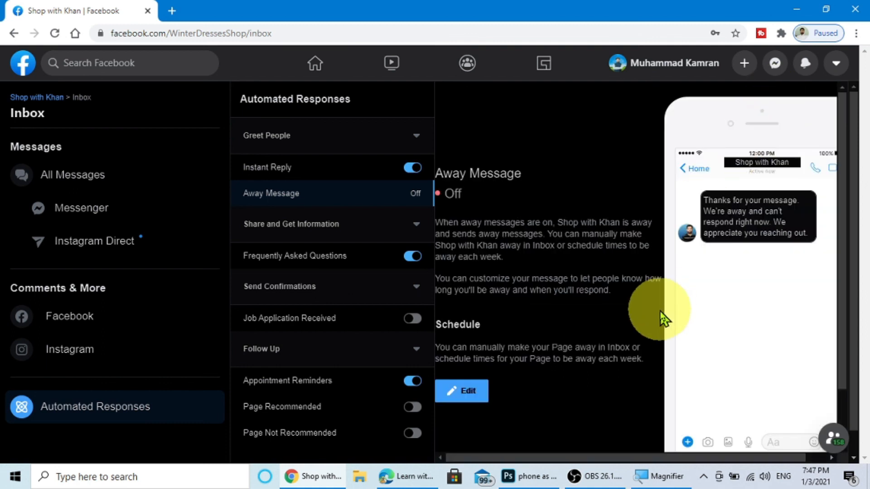